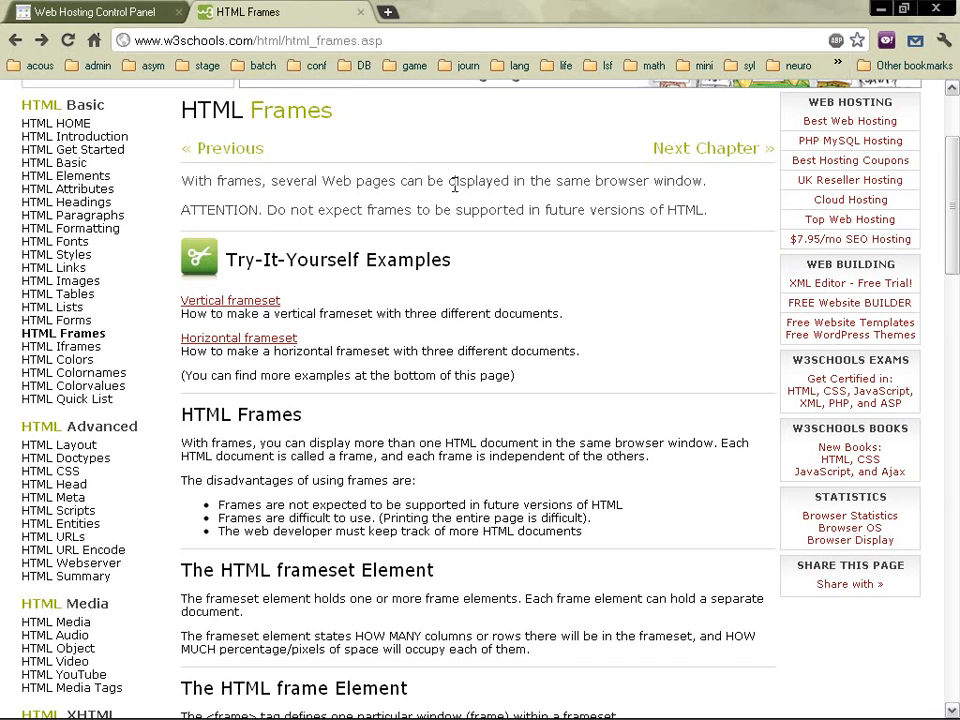
Step: Bring FileZilla to the front and open the Site Manager from the File menu
mouse_move(735, 712)
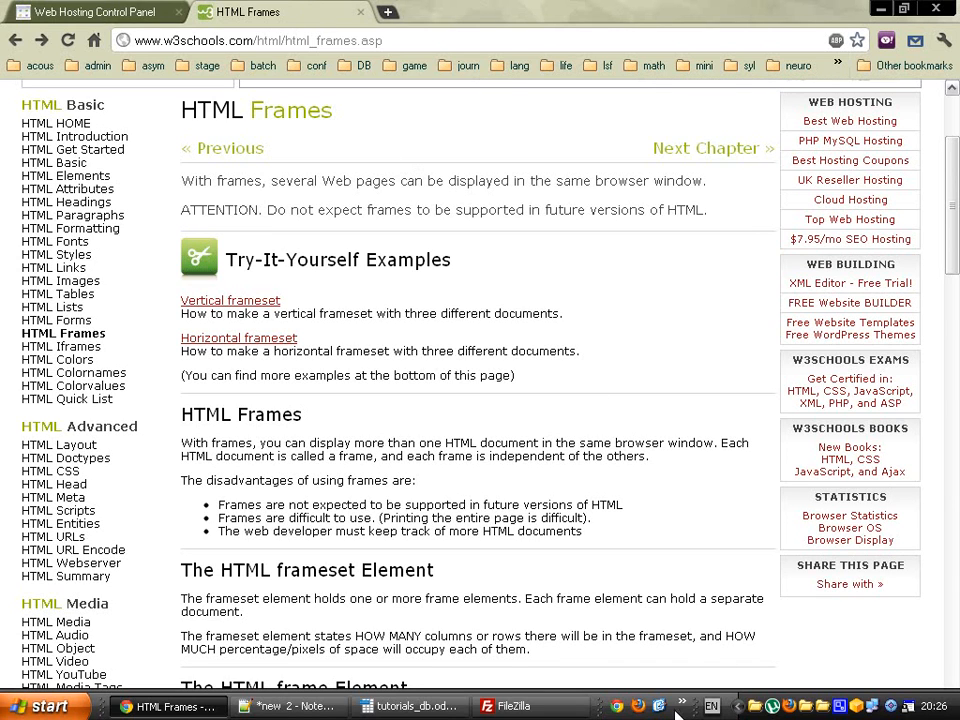
click(552, 708)
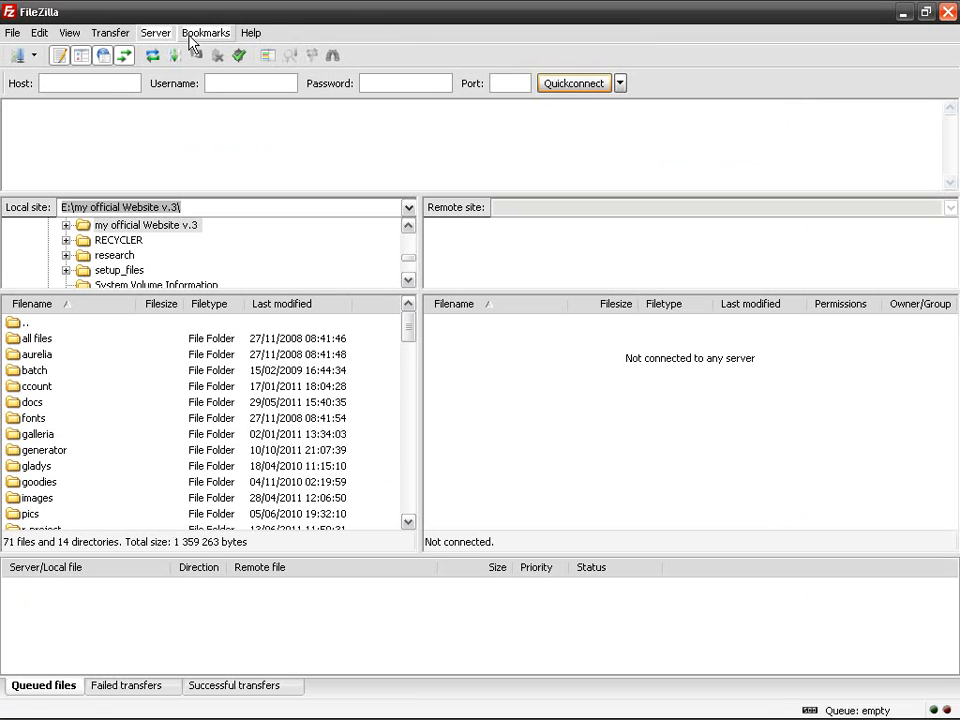
click(348, 168)
click(12, 33)
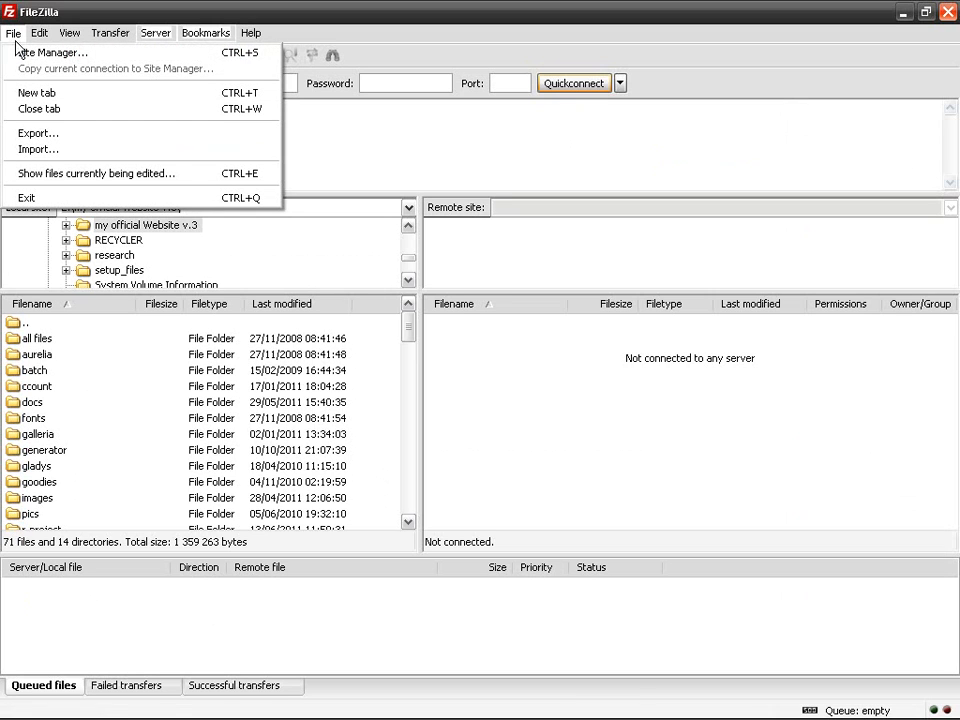
click(151, 55)
Step: Add a new site named 'my web site' under My Sites
click(291, 452)
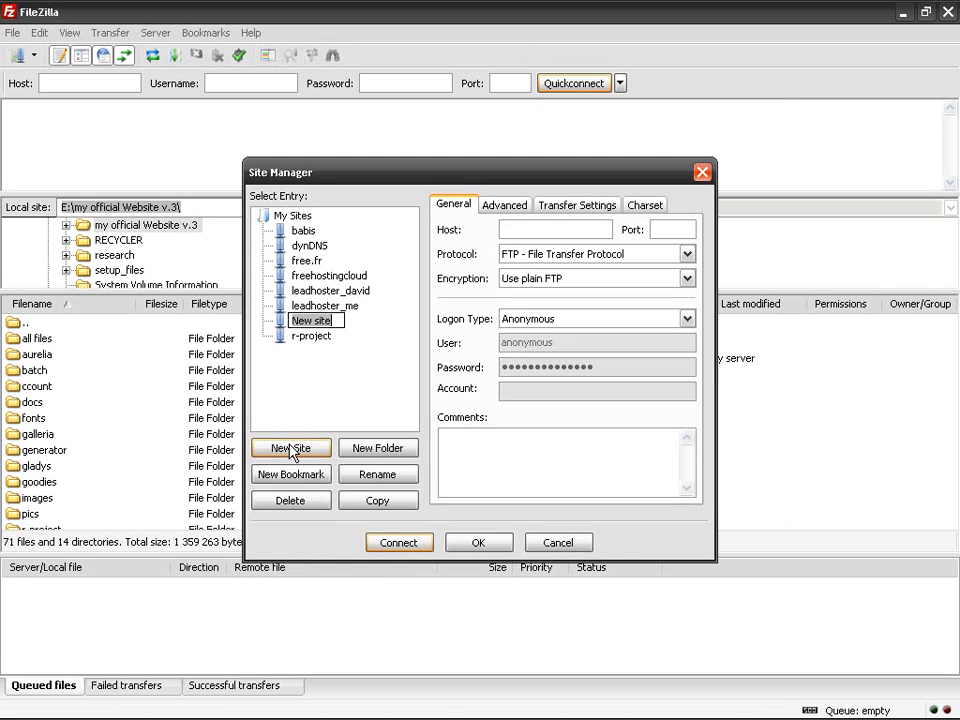
text(my web site)
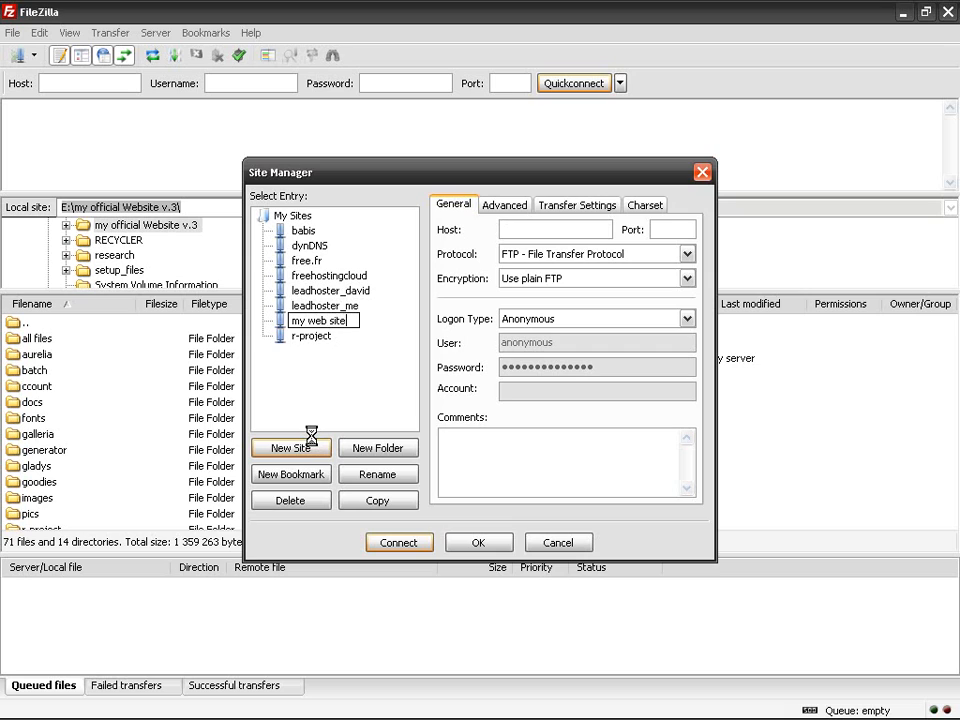
key(Return)
click(548, 233)
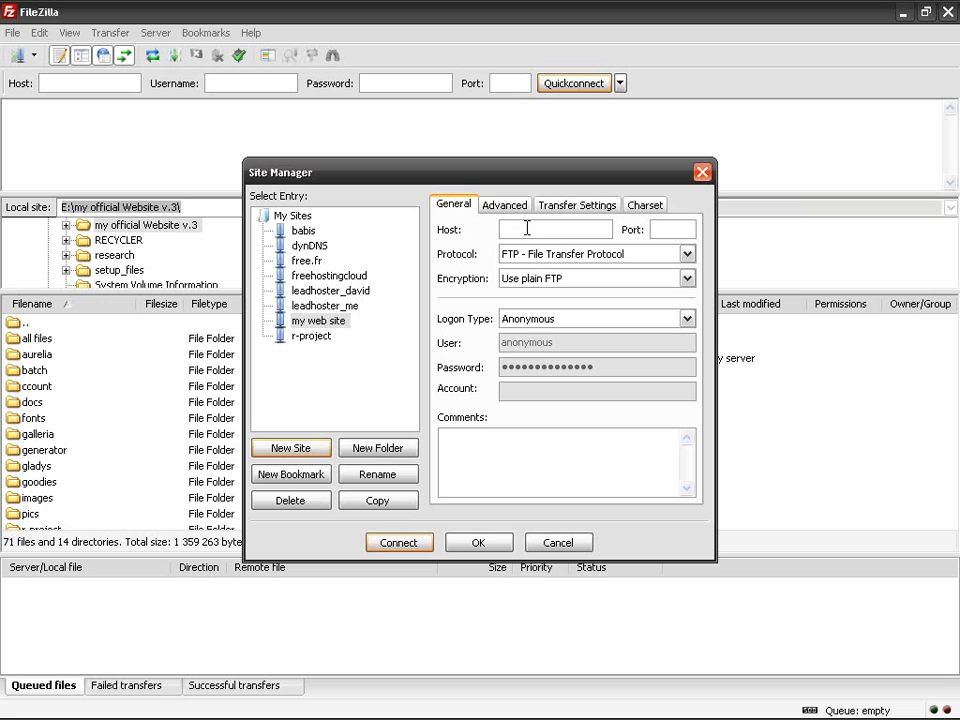
click(348, 316)
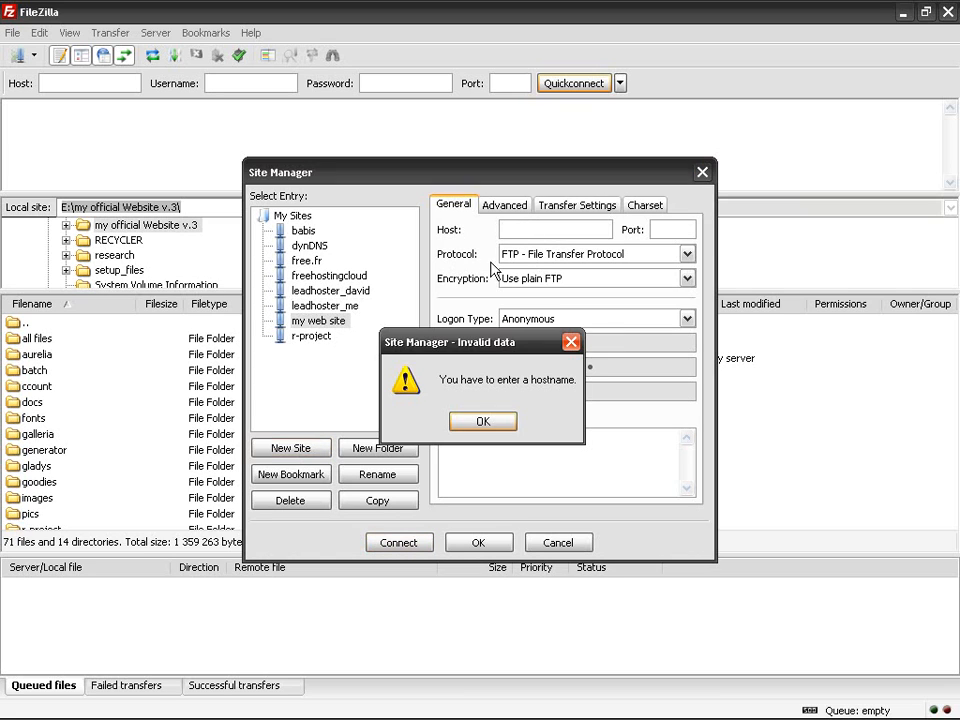
click(487, 419)
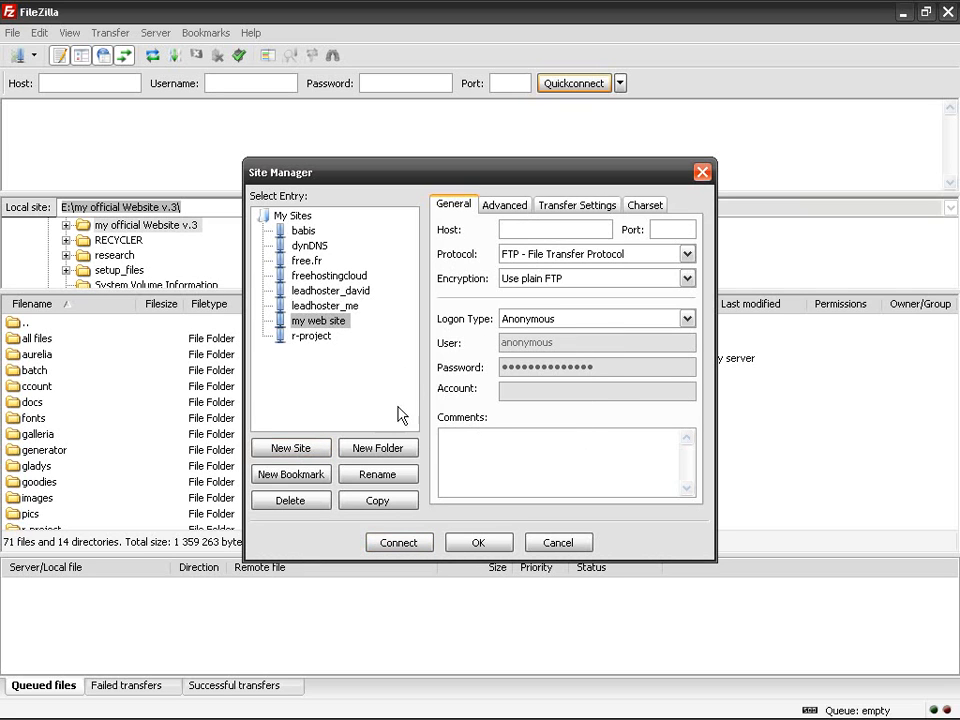
click(532, 228)
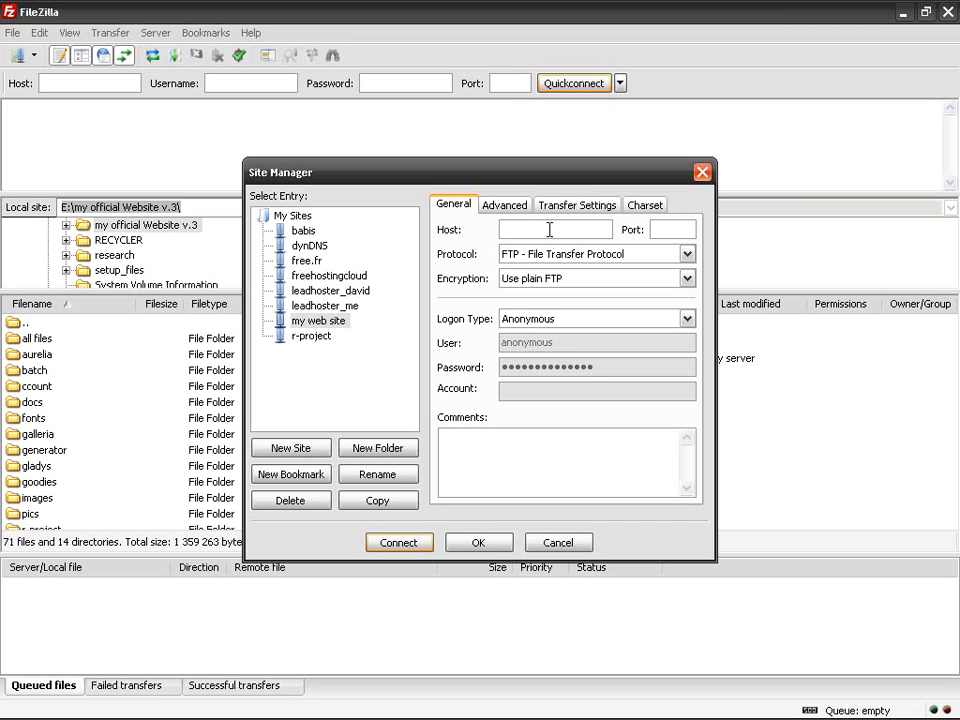
mouse_move(275, 700)
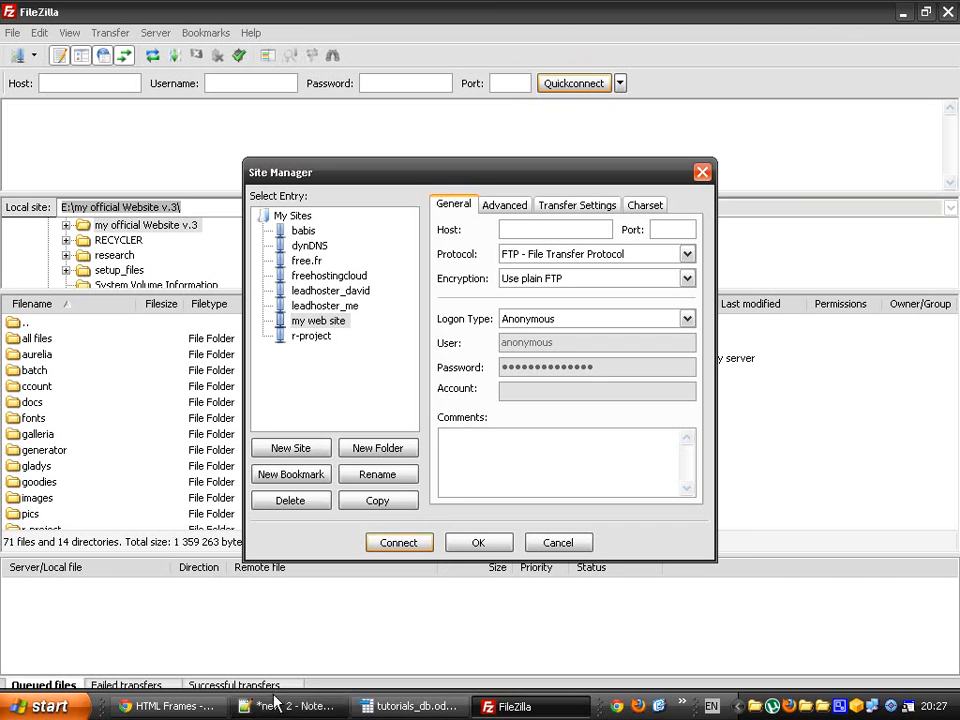
click(170, 706)
click(381, 13)
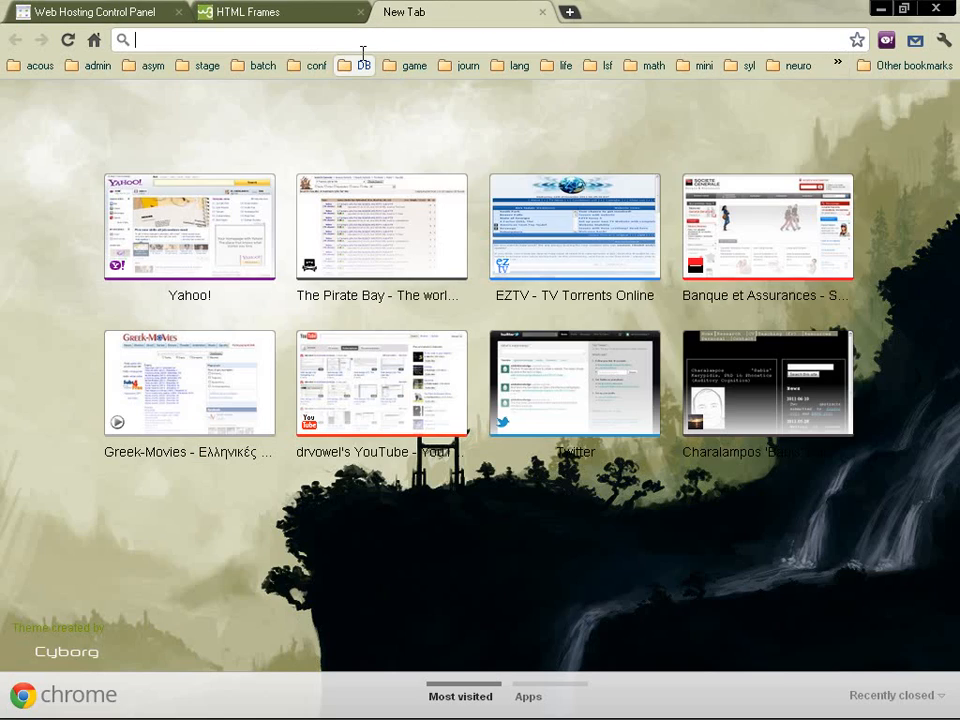
text(fmngdfngd.)
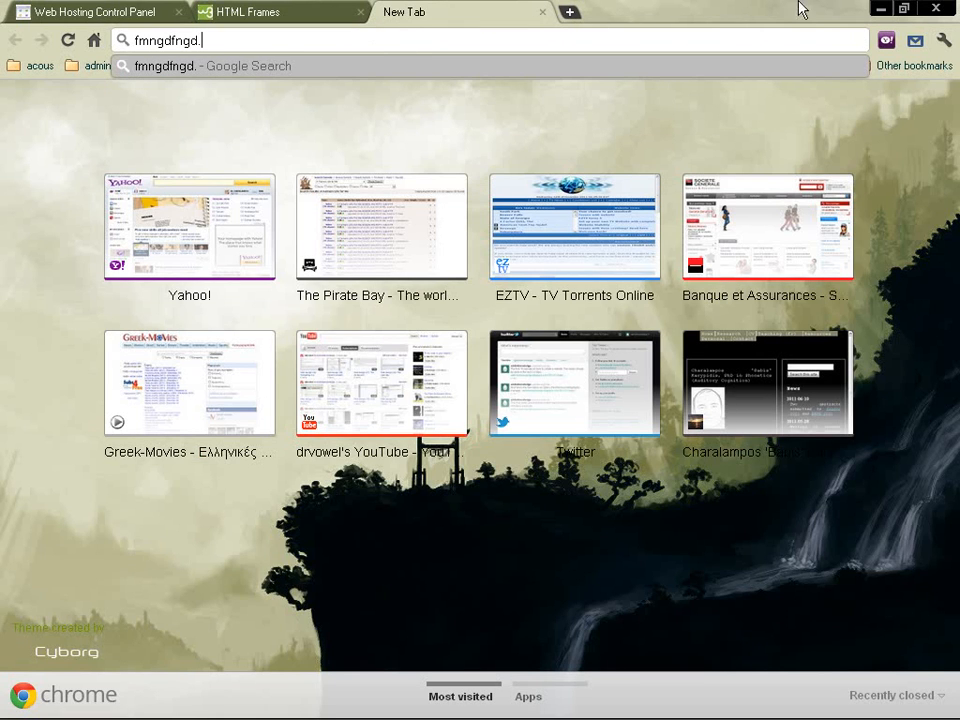
click(880, 8)
click(560, 228)
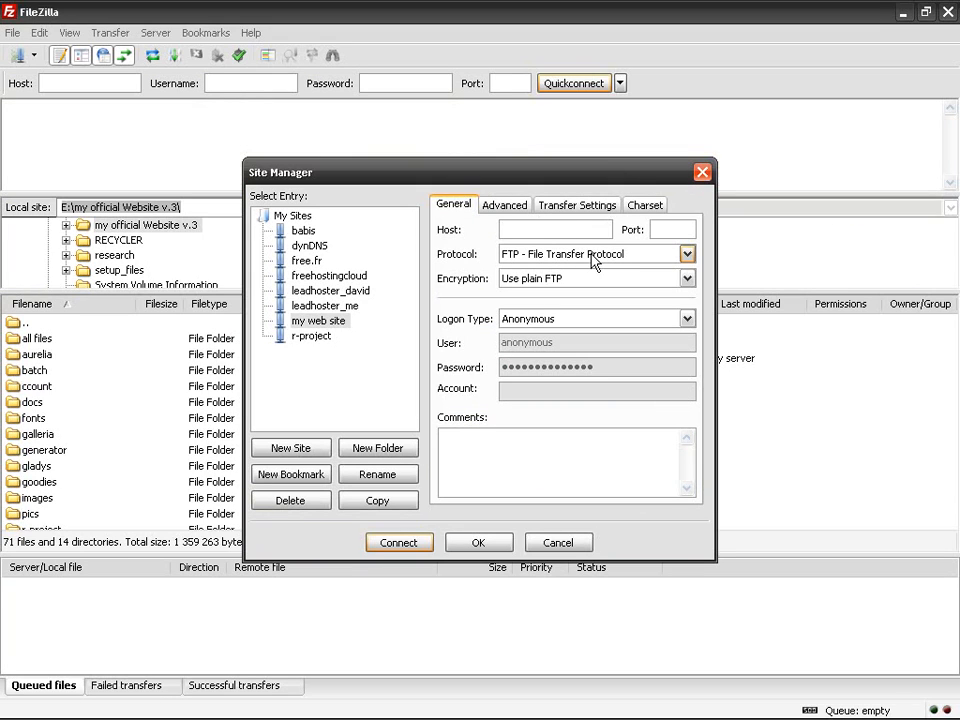
Step: Give my web site the host bvxcbv.leadhoster.com and the Normal logon type
click(664, 228)
click(545, 229)
text(bvxcbv.leadhos)
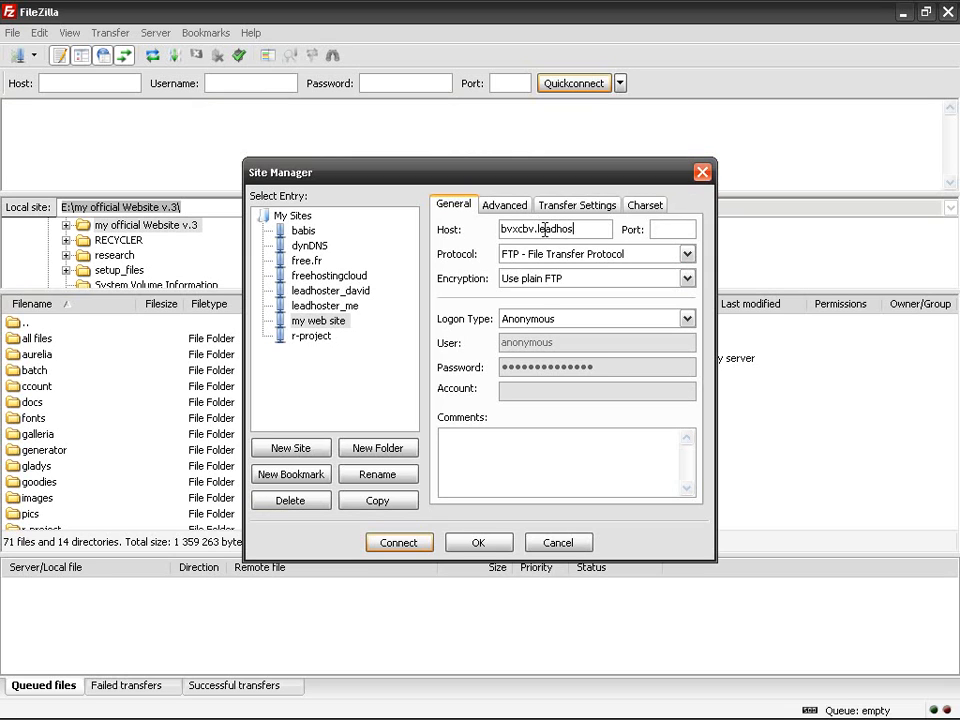
text(ter.com)
click(598, 320)
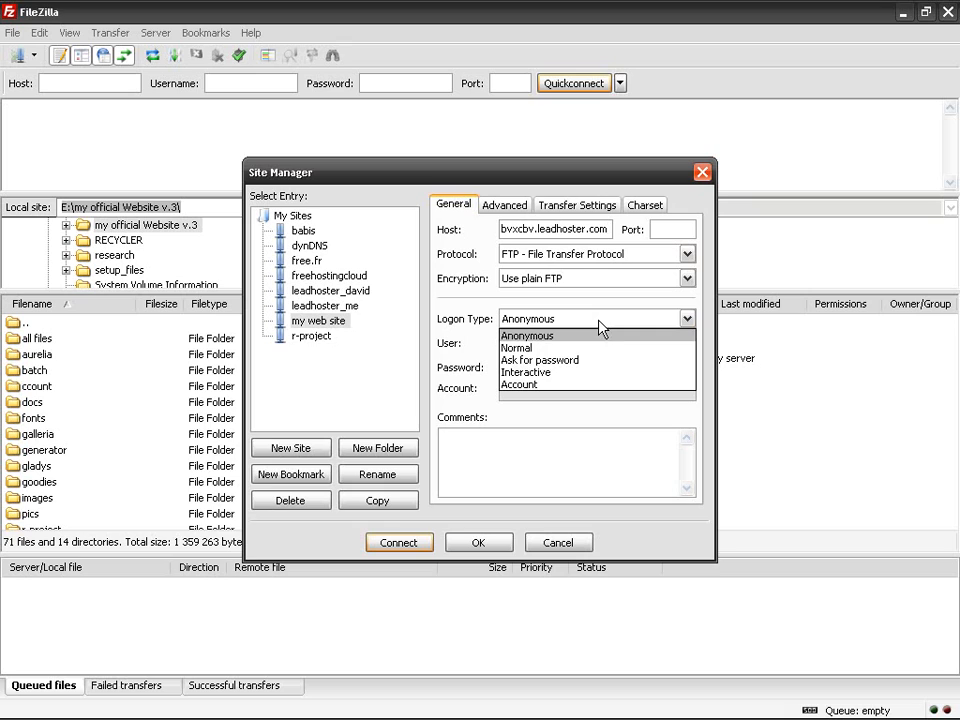
click(592, 348)
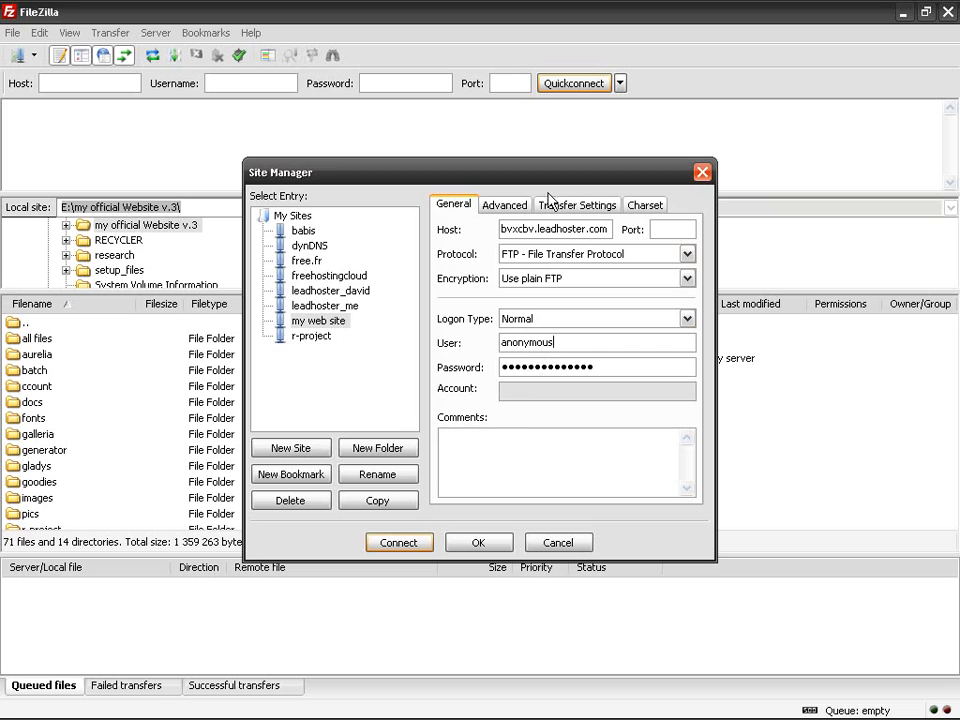
click(503, 205)
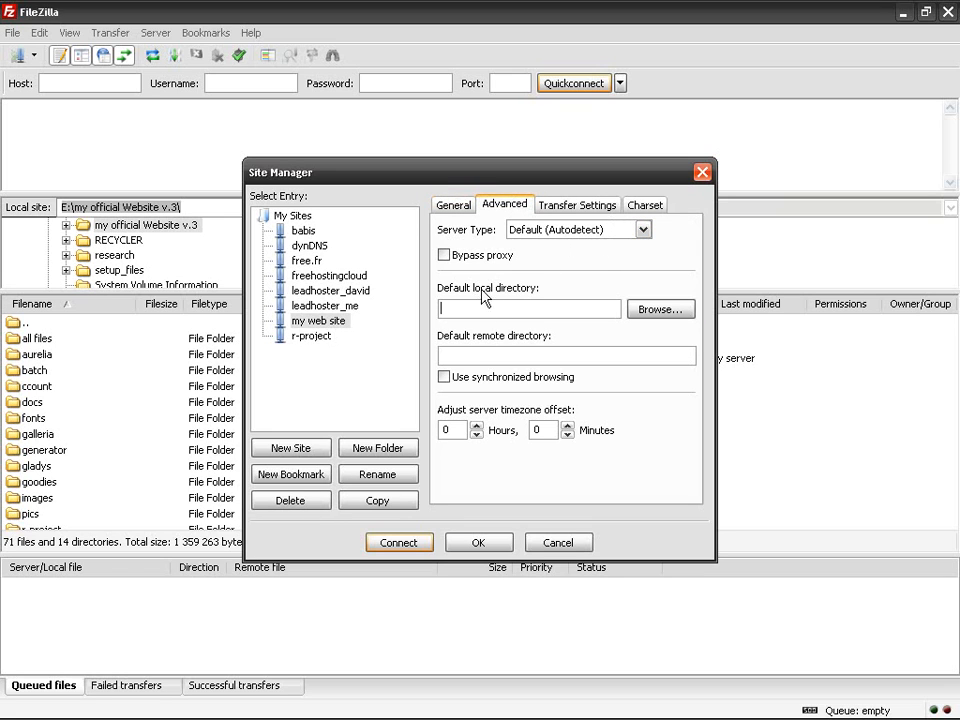
Step: Set C:\website as my web site's default local directory
drag(516, 172, 650, 163)
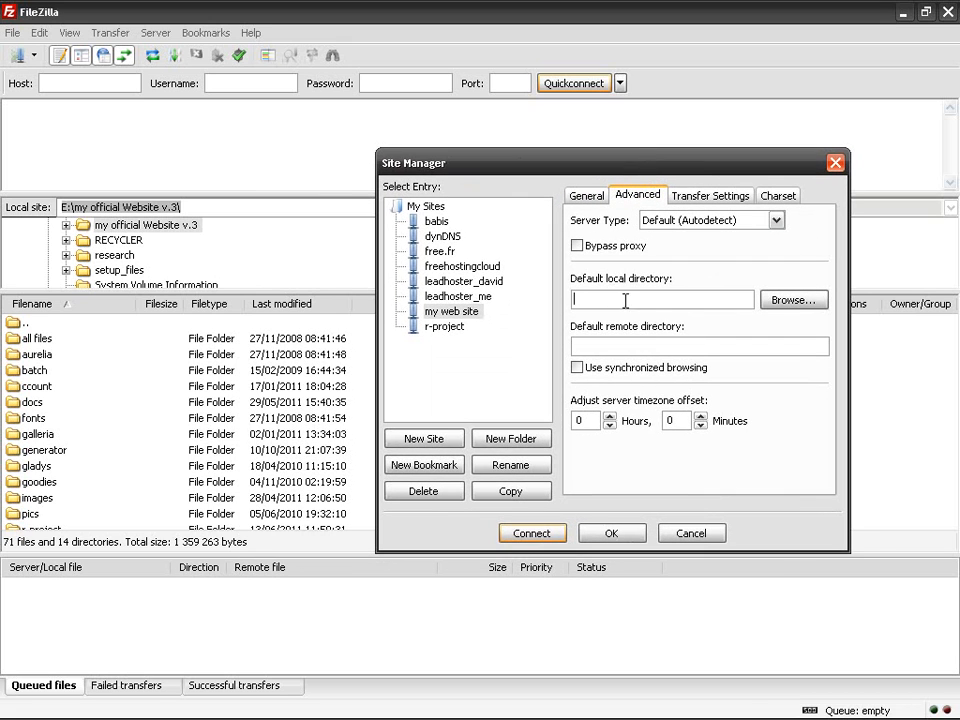
click(793, 301)
double_click(416, 334)
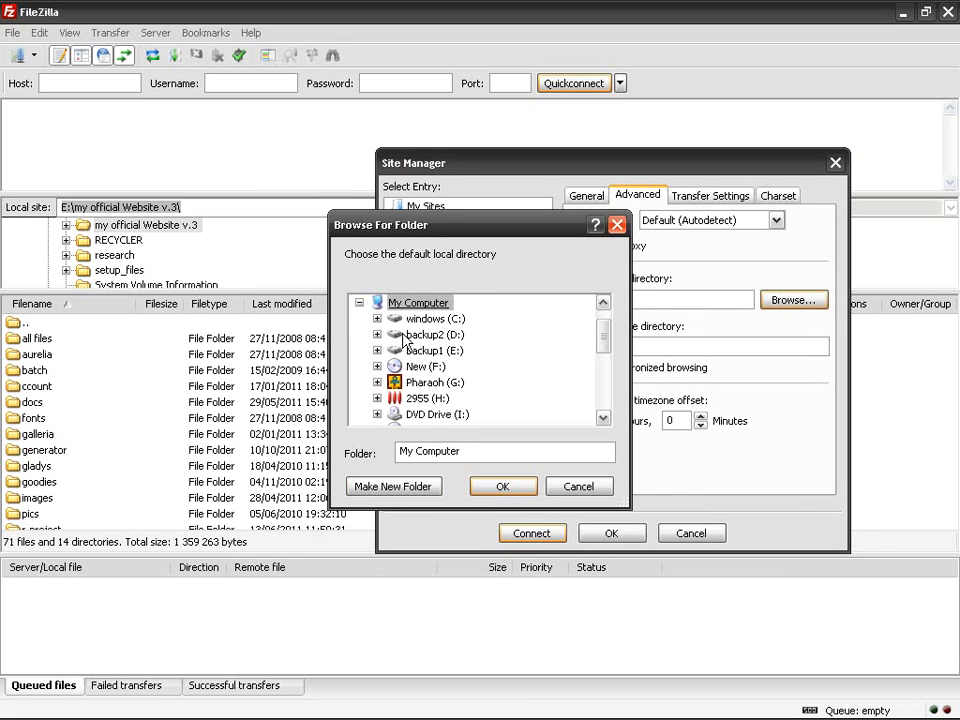
double_click(418, 319)
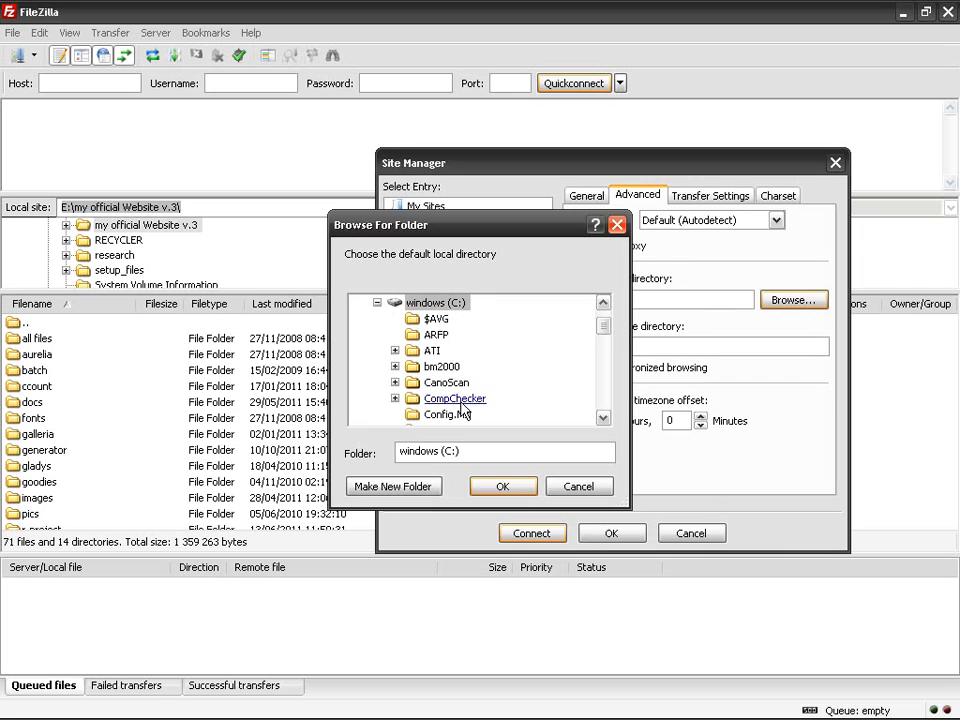
scroll(462, 408, down, 1)
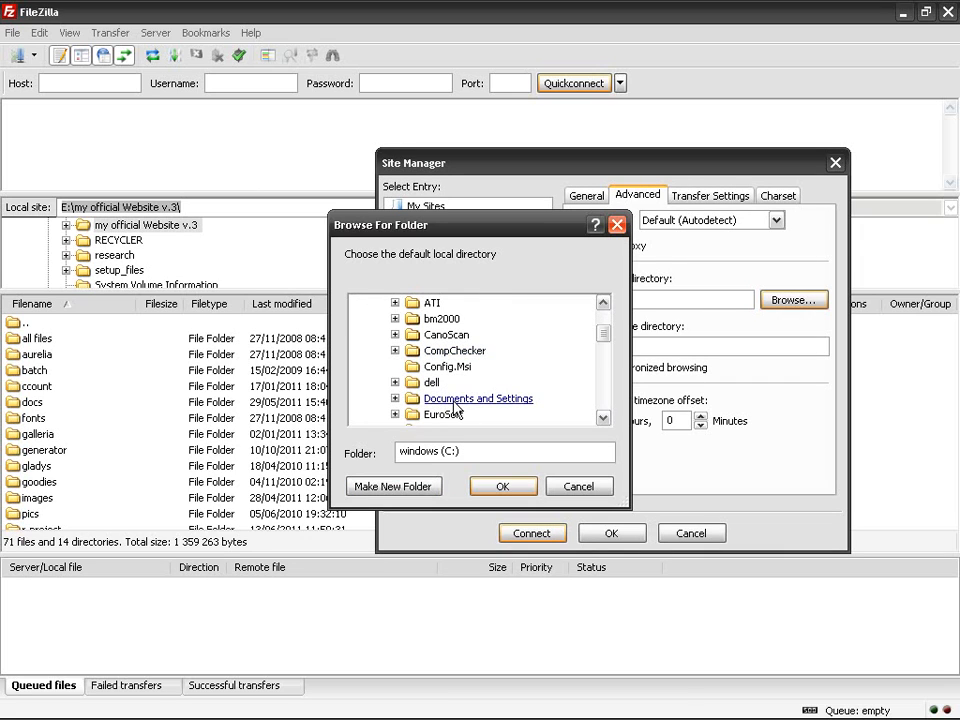
scroll(456, 407, down, 1)
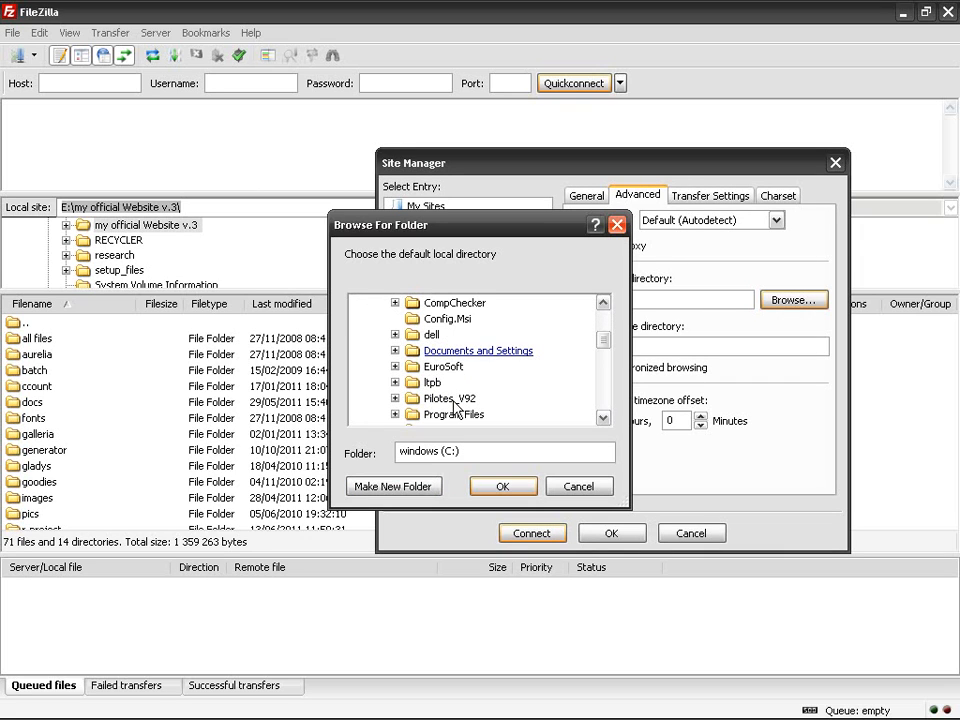
scroll(455, 407, down, 3)
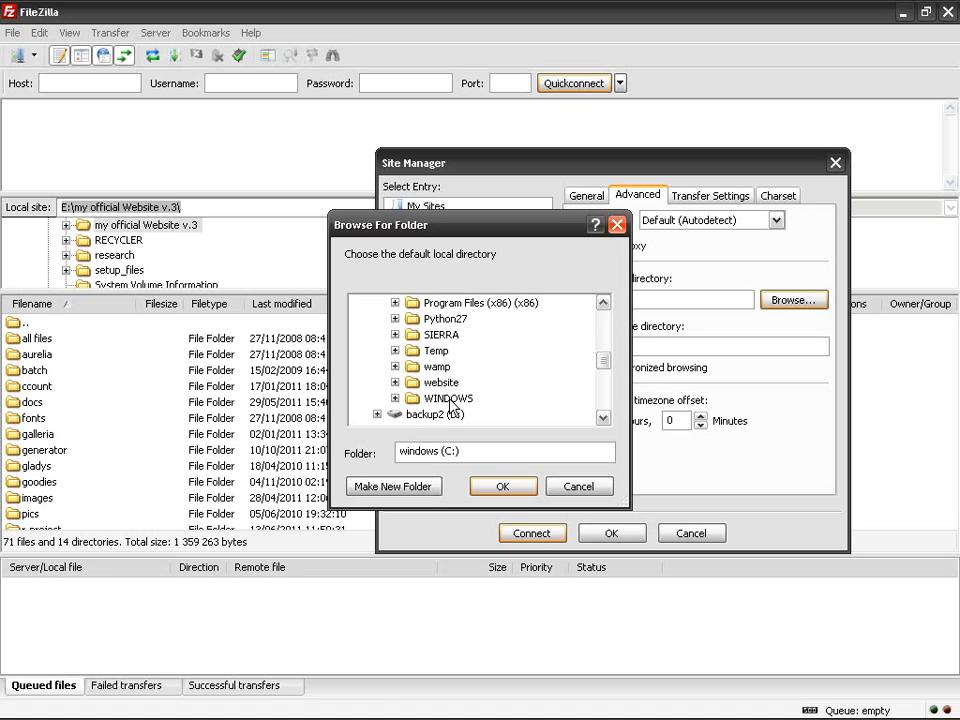
click(445, 385)
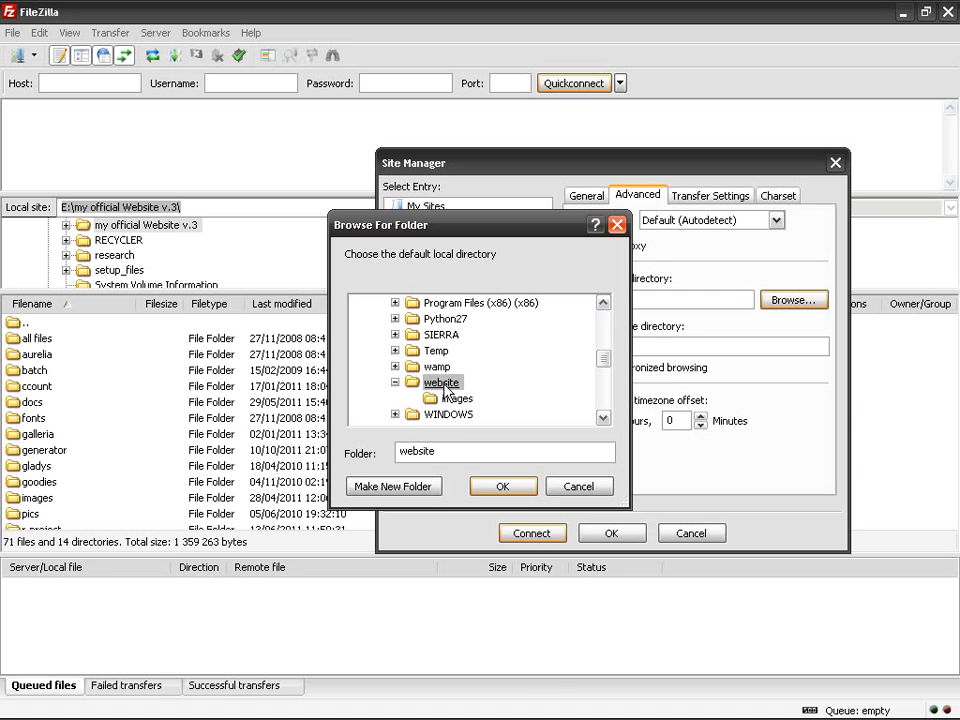
click(500, 486)
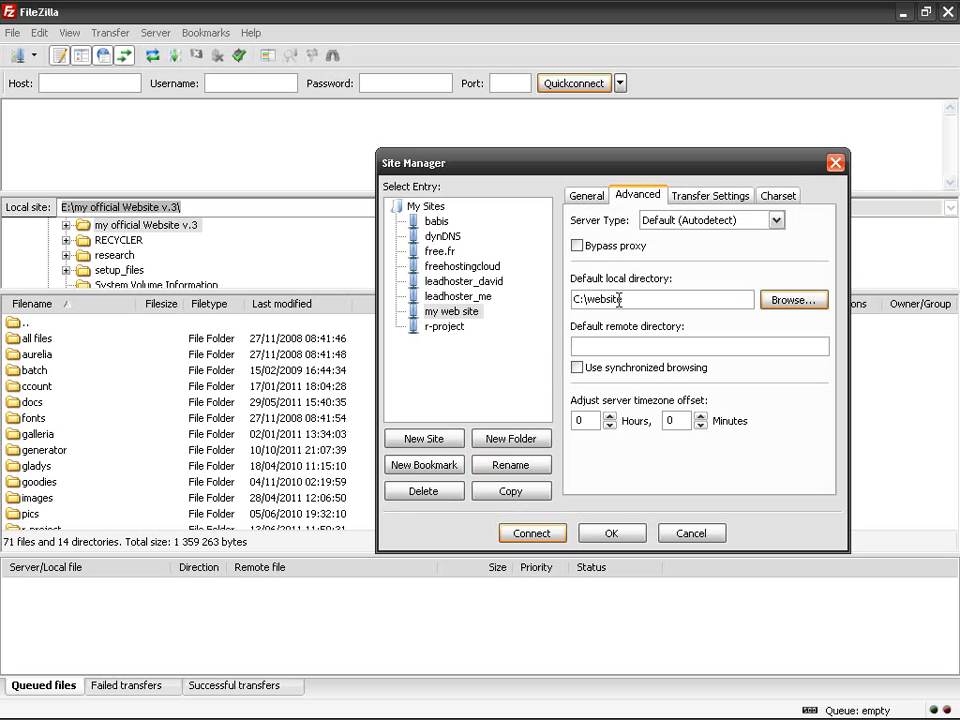
Step: Compare the directory settings with leadhoster_me, then reselect my web site
click(635, 345)
click(470, 297)
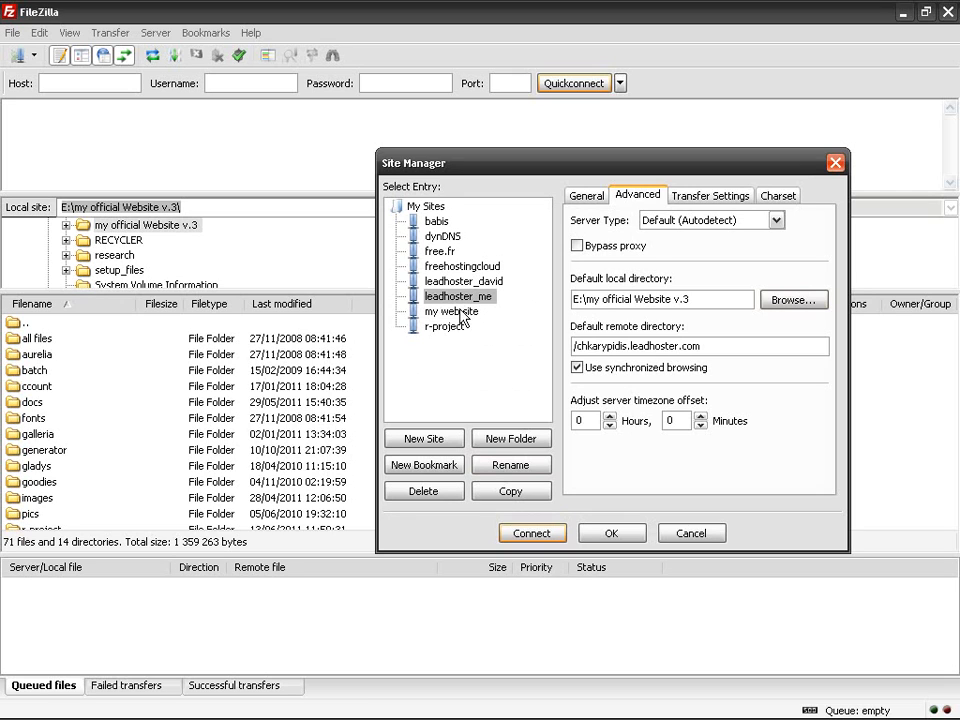
click(460, 313)
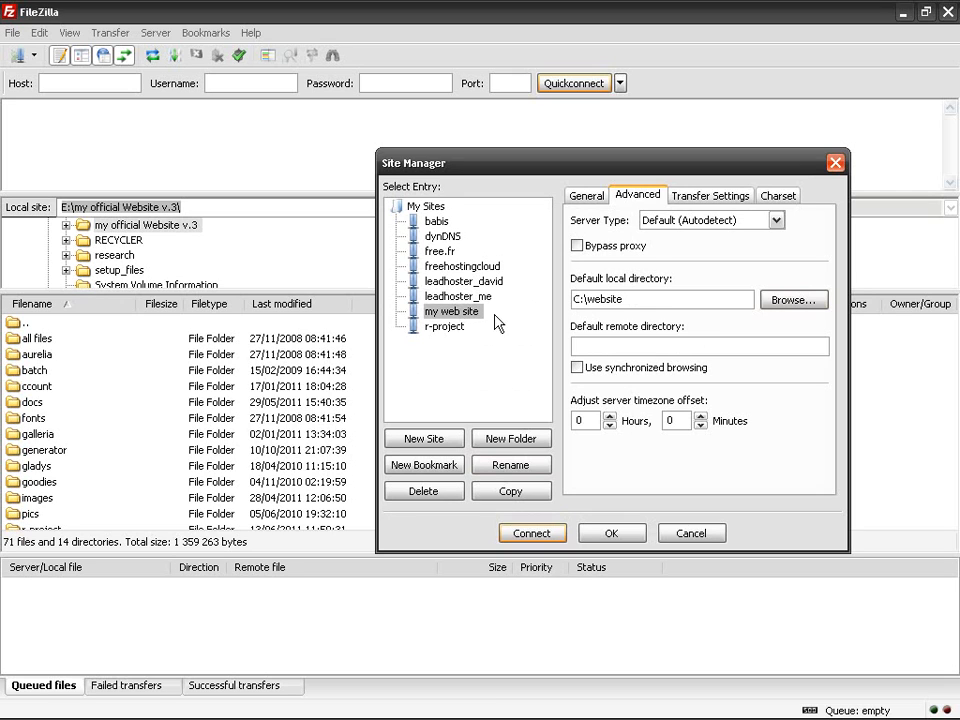
Step: Set the default remote directory to /bvxcbv.leadhoster.com, pasting the copied host after a slash
click(604, 343)
text(/)
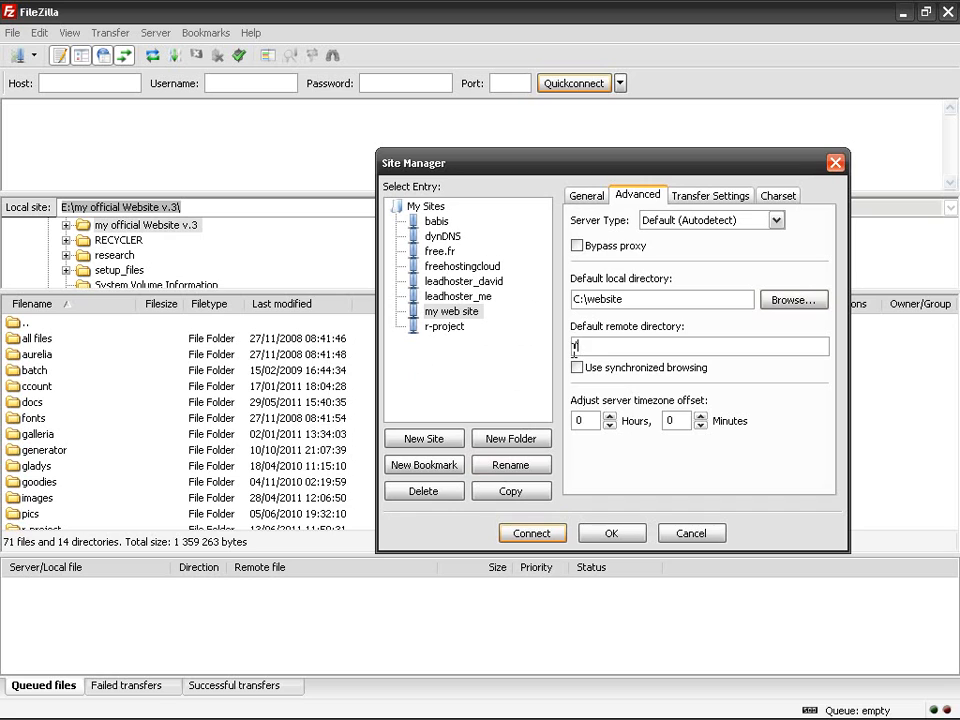
click(586, 196)
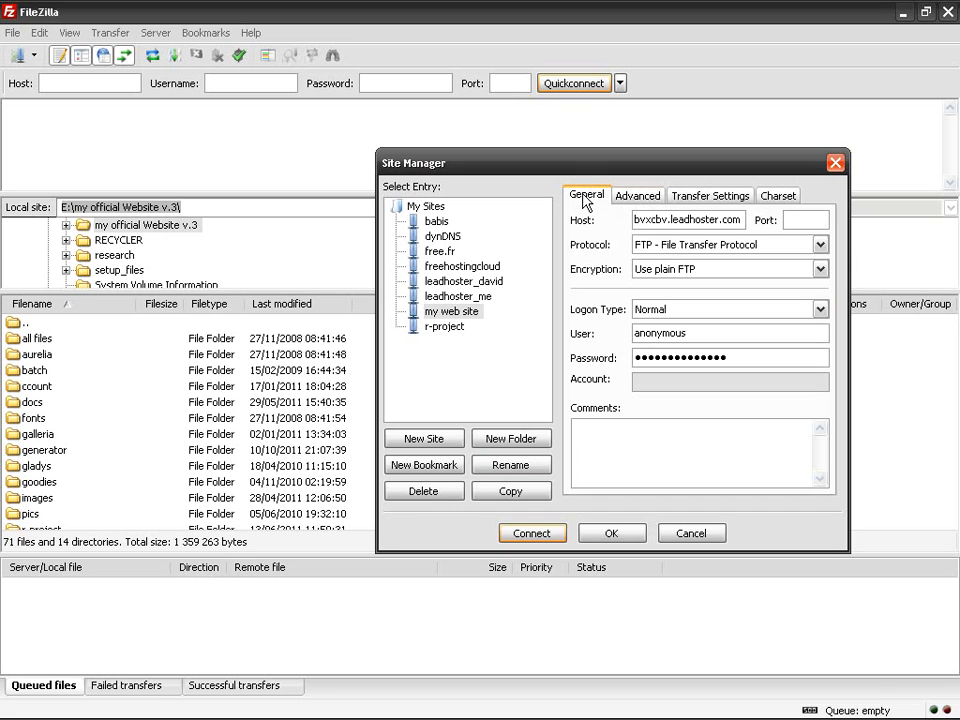
double_click(671, 219)
key(ctrl+c)
click(638, 198)
click(662, 347)
key(ctrl+v)
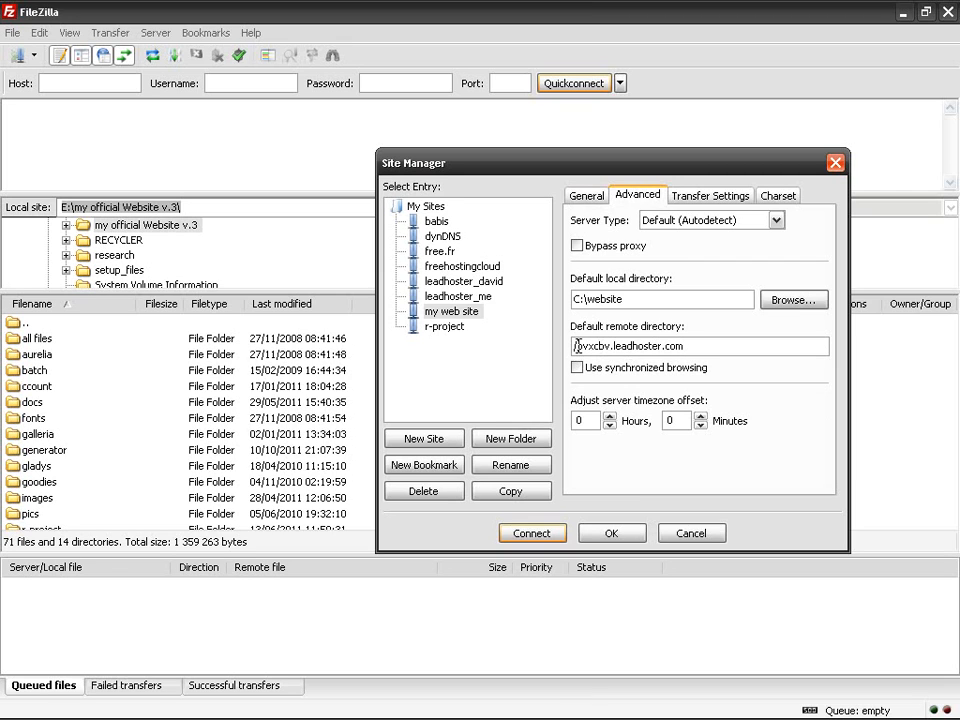
Step: Check the remote directory path, then view leadhoster_me's transfer mode for comparison
drag(578, 346, 703, 346)
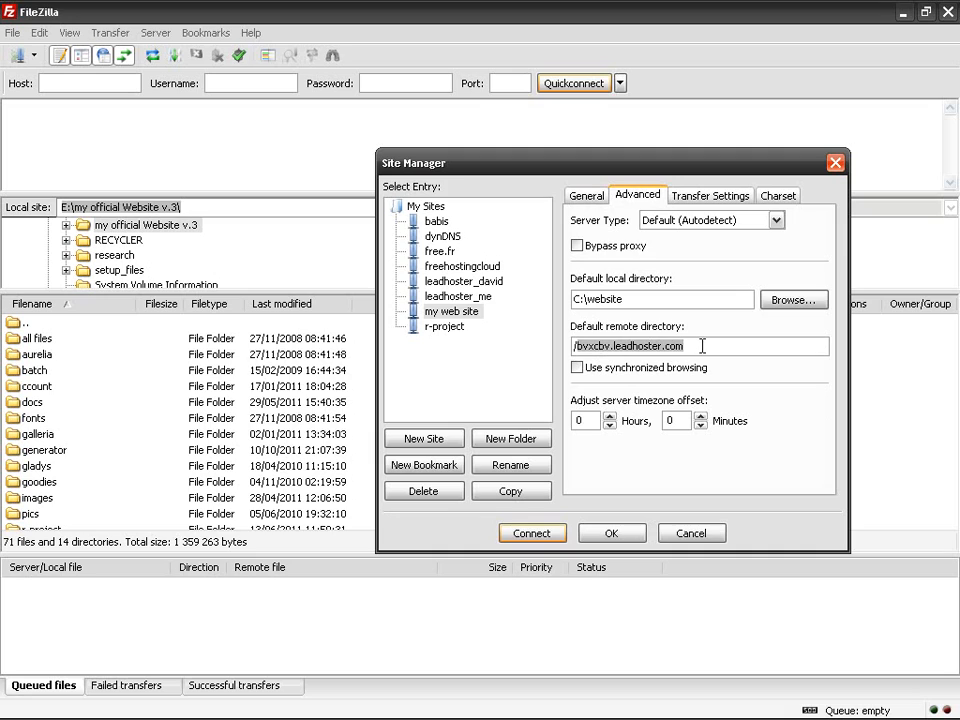
click(614, 346)
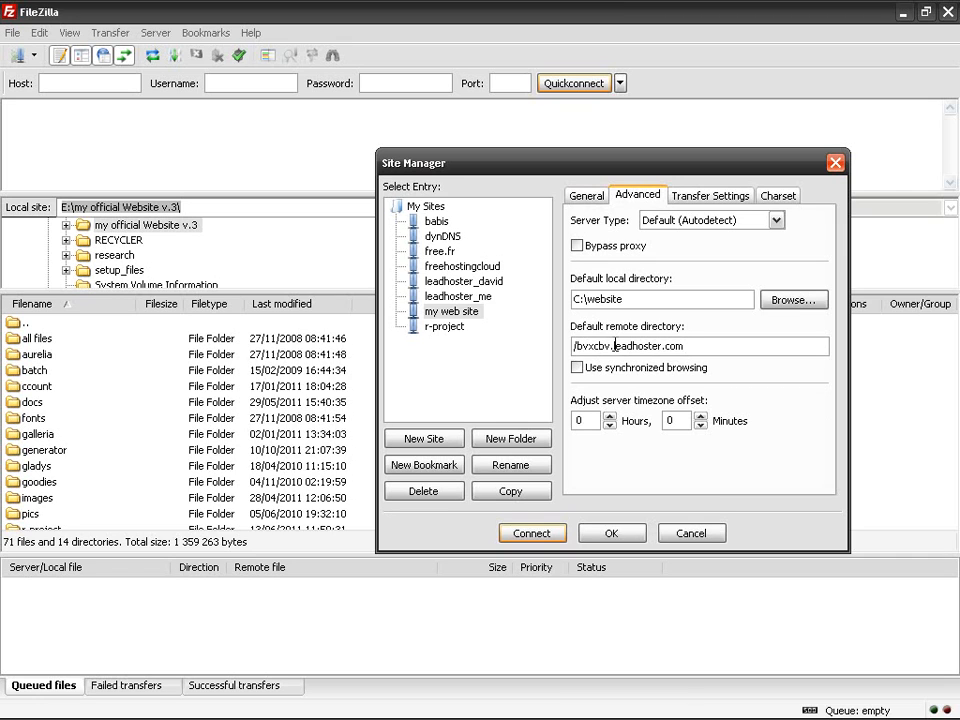
drag(574, 346, 690, 343)
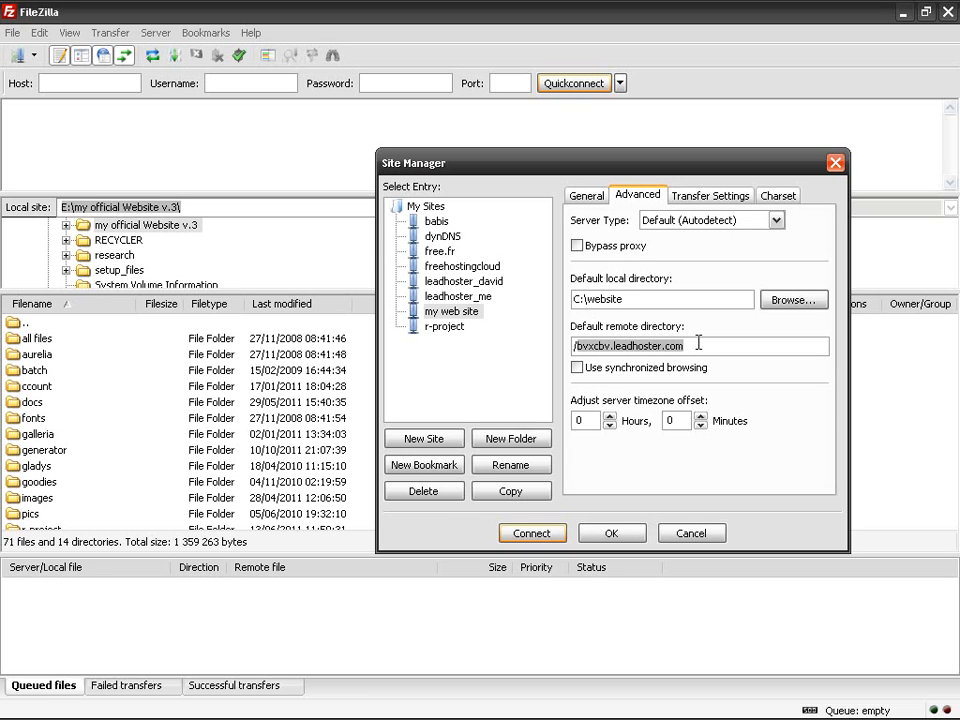
click(699, 205)
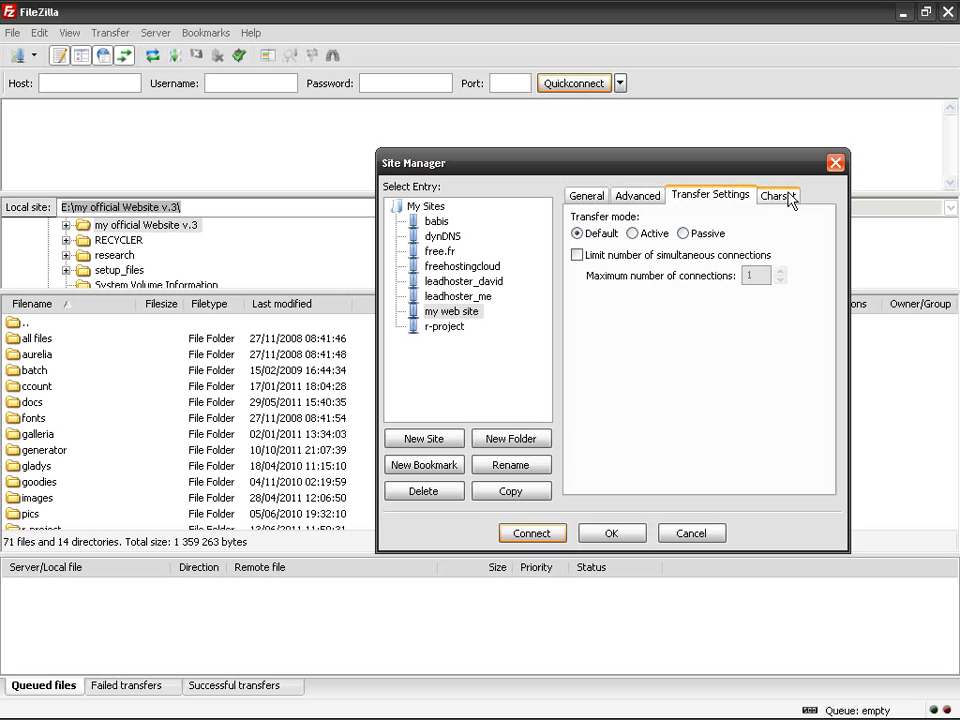
click(480, 297)
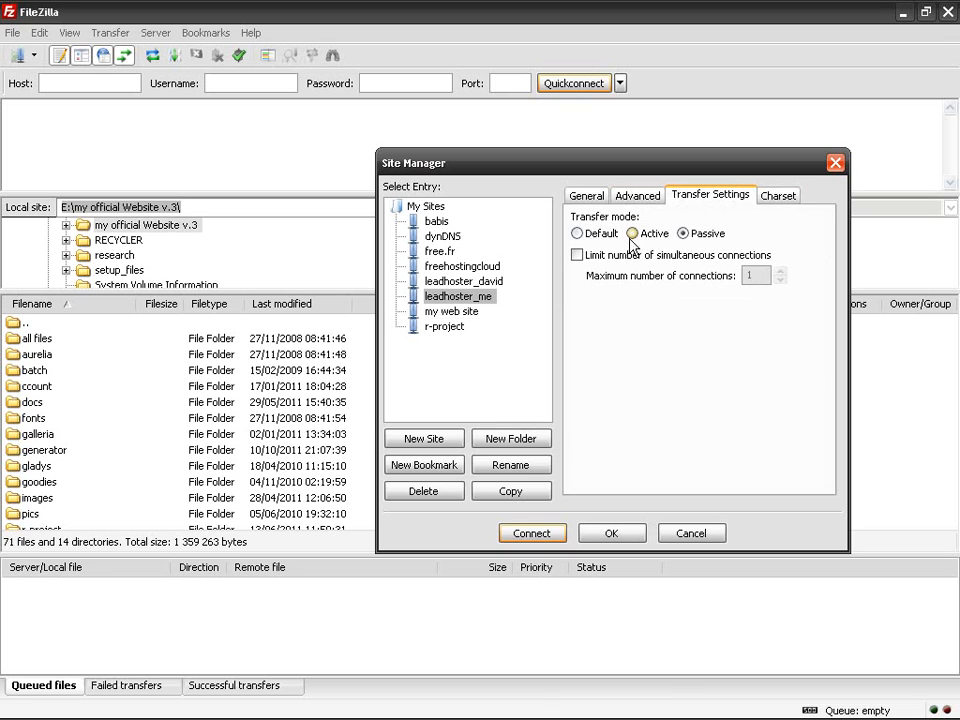
Step: Set my web site's transfer mode to Passive and compare with leadhoster_me's settings
click(462, 312)
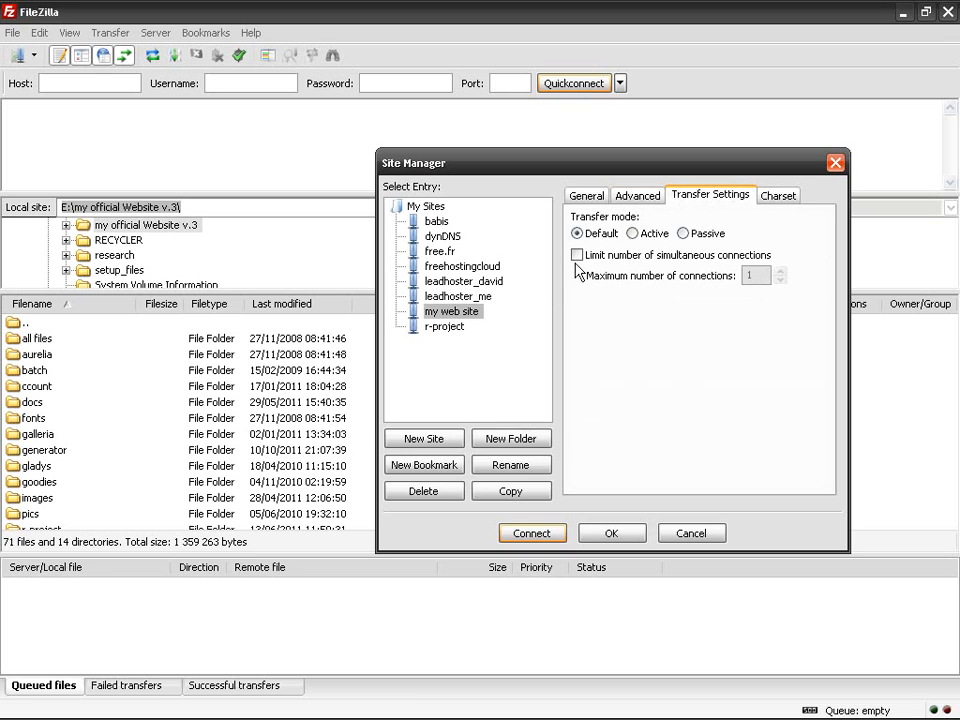
click(683, 233)
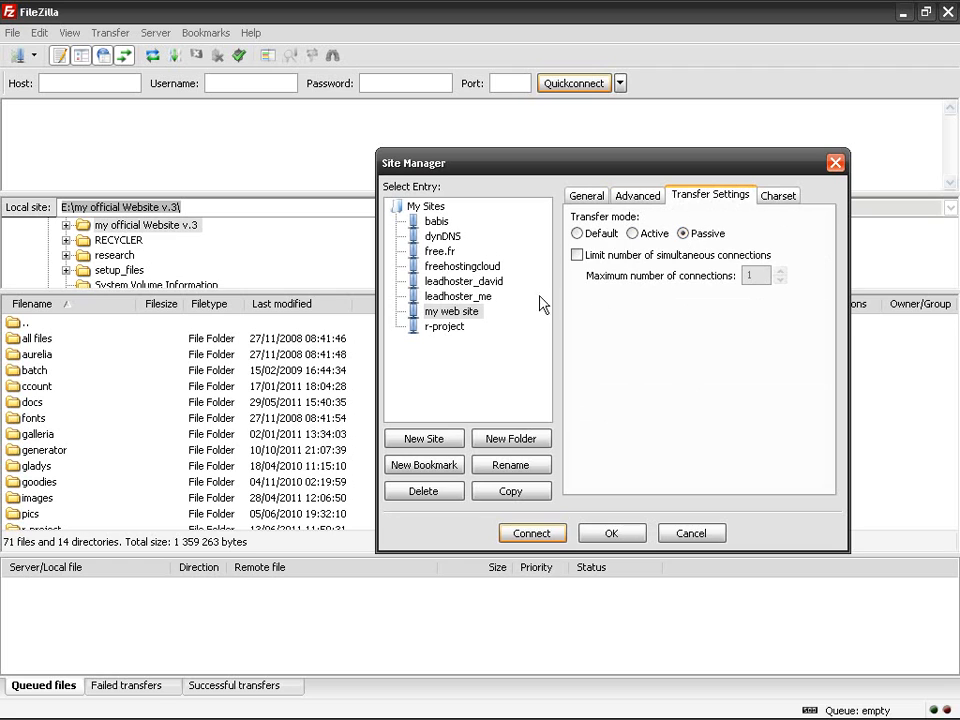
click(478, 297)
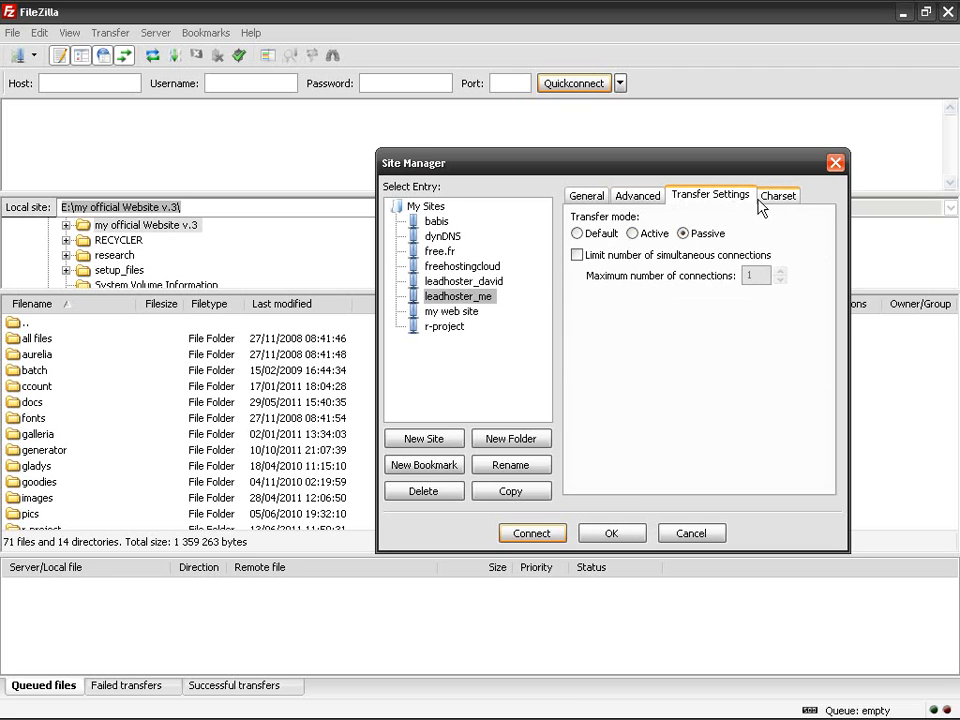
click(786, 199)
Step: Compare directory settings between leadhoster_me and my web site, then review the host name
click(636, 195)
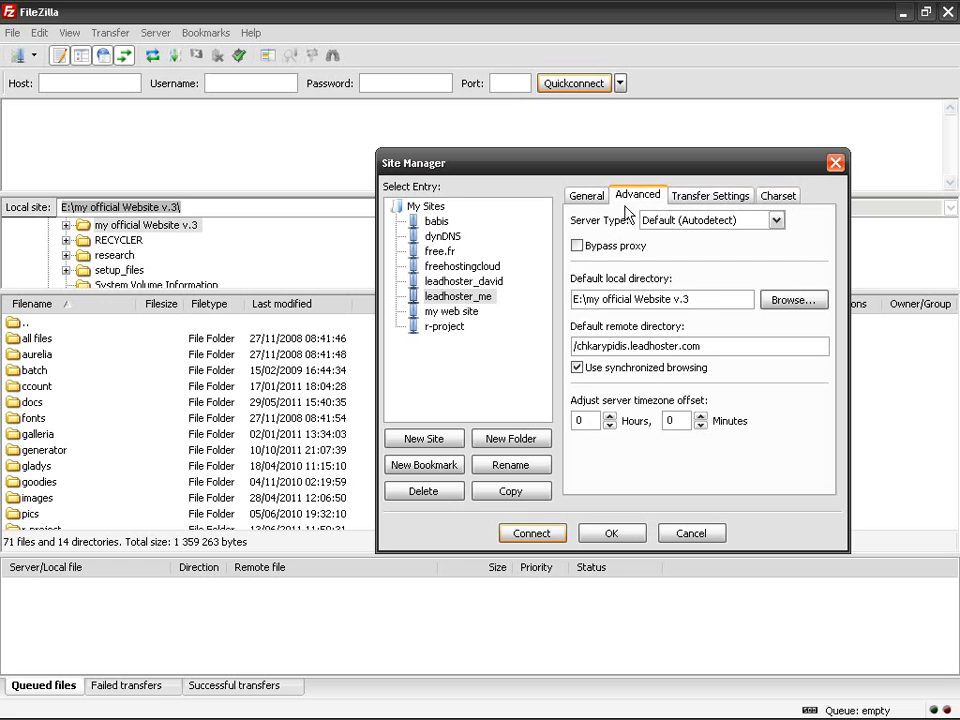
click(456, 312)
click(474, 297)
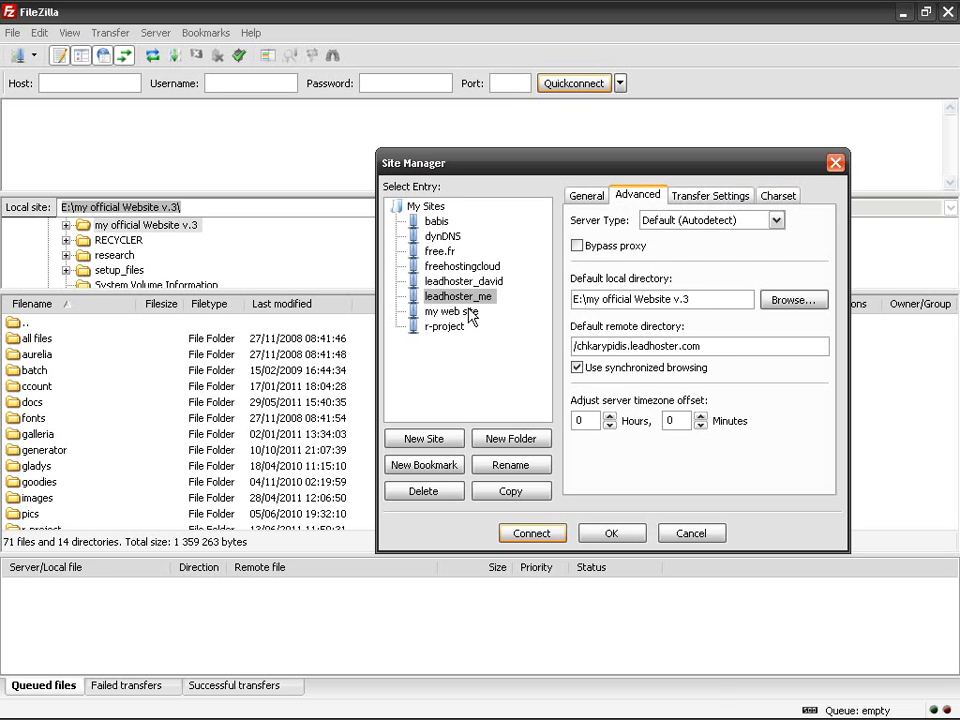
click(470, 313)
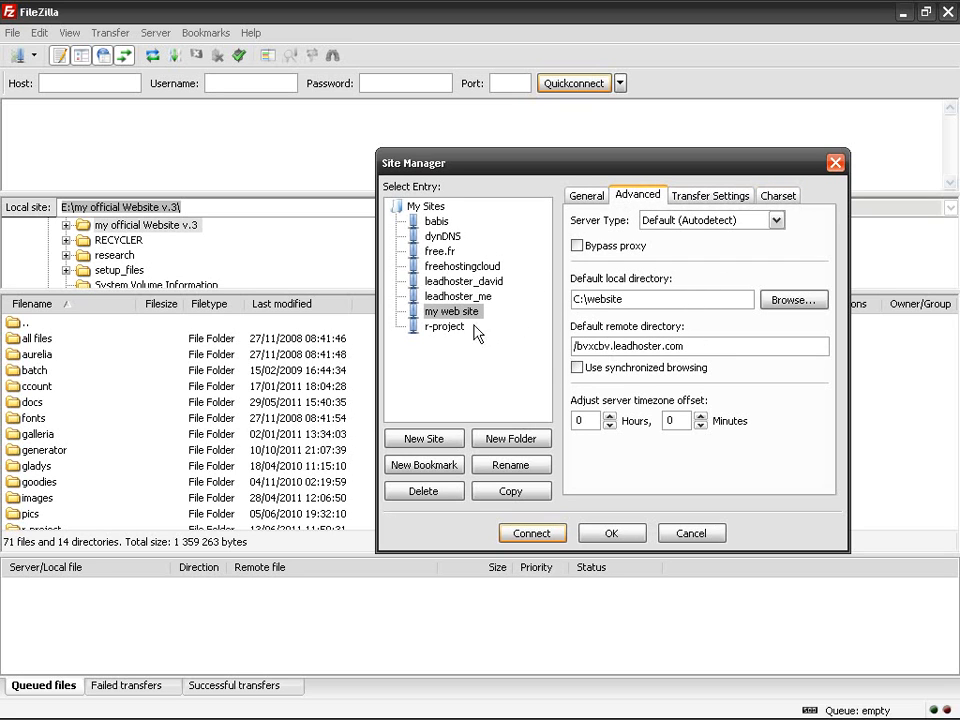
click(469, 297)
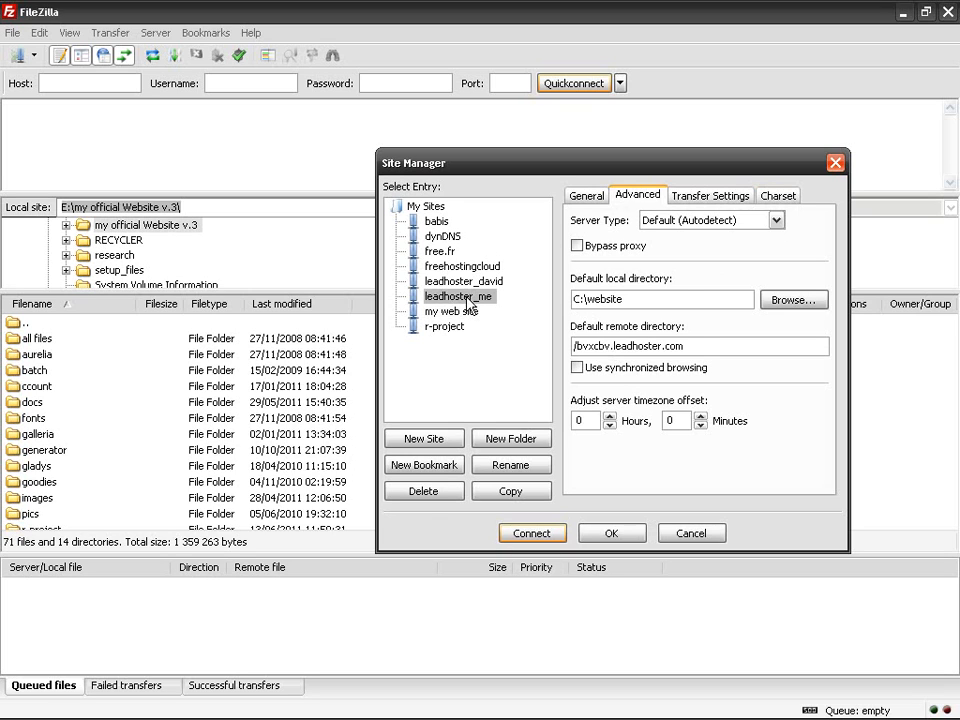
click(472, 313)
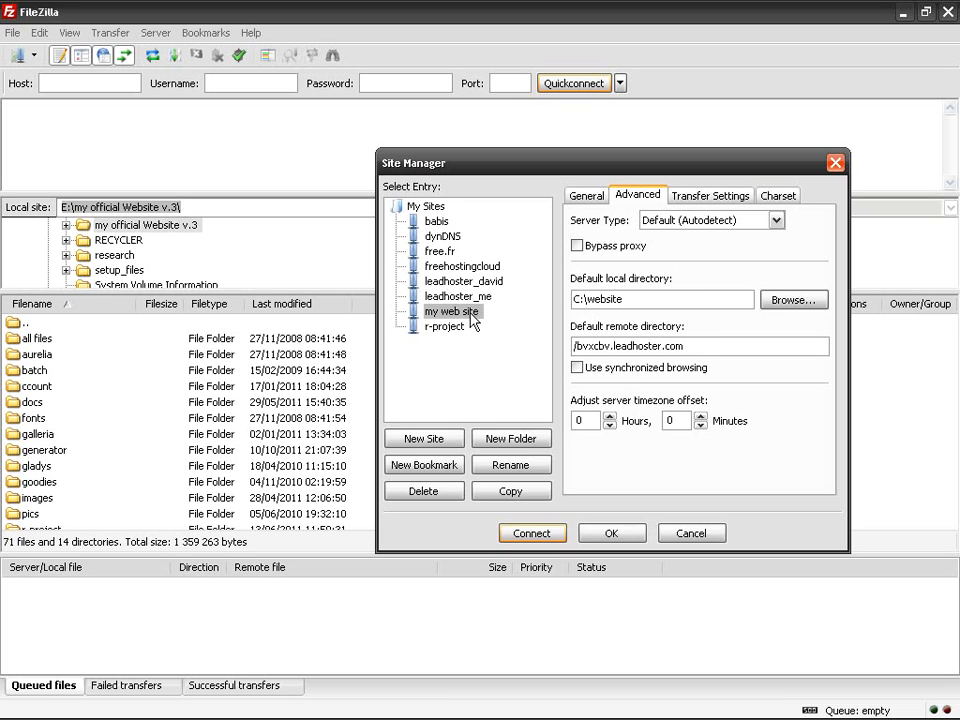
click(587, 196)
drag(635, 220, 788, 220)
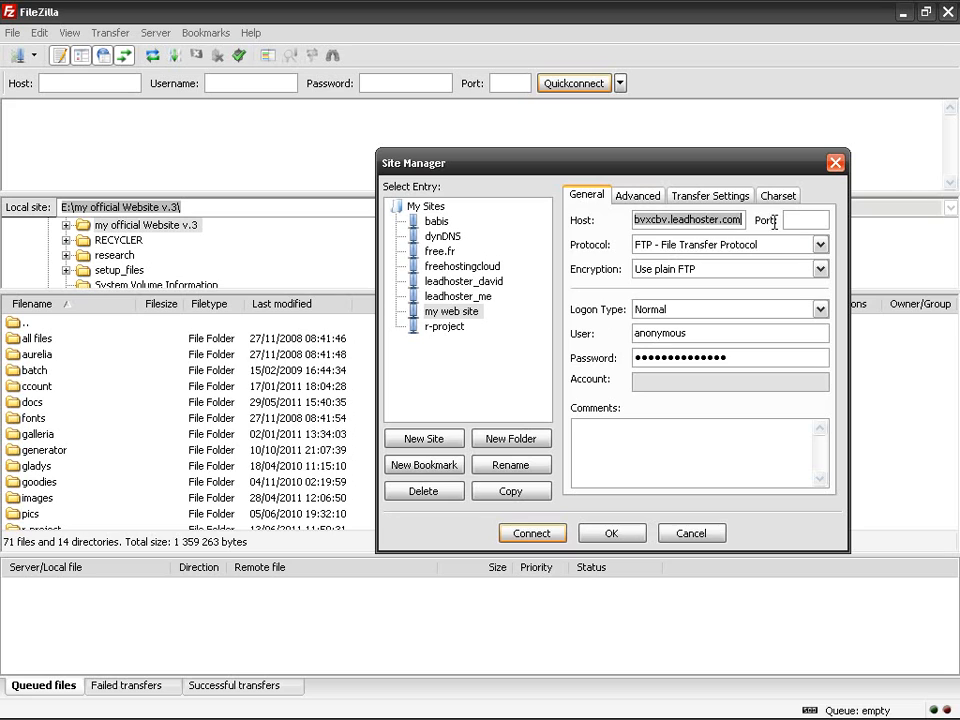
Step: Re-check host bvxcbv.leadhoster.com, keep the Normal logon type, and inspect the User field
click(669, 219)
drag(669, 219, 742, 219)
click(667, 219)
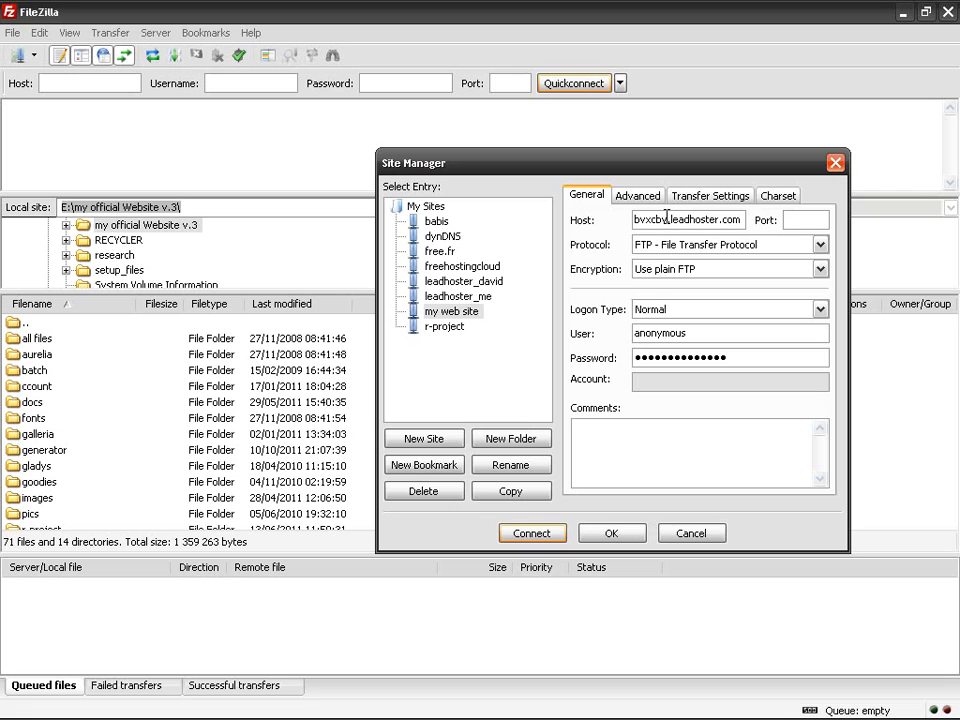
double_click(667, 219)
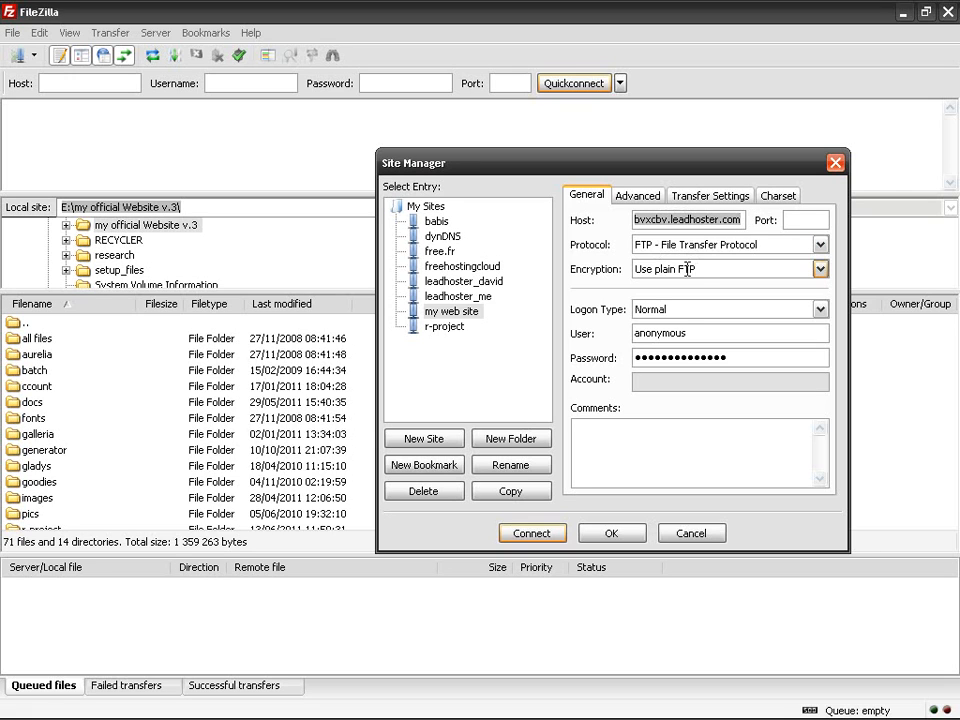
click(684, 308)
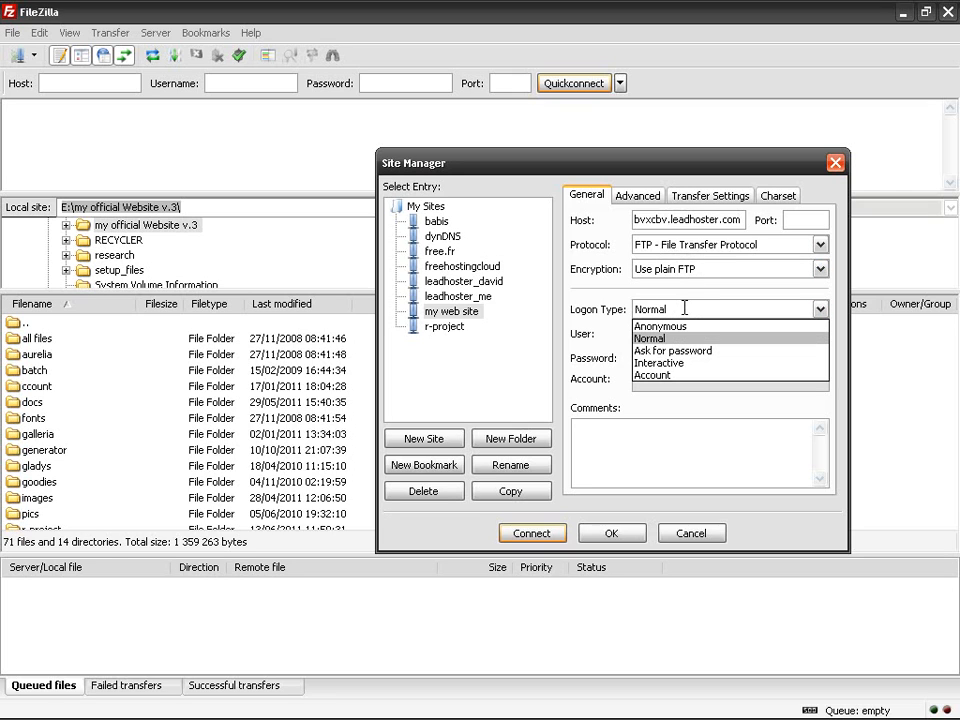
click(684, 308)
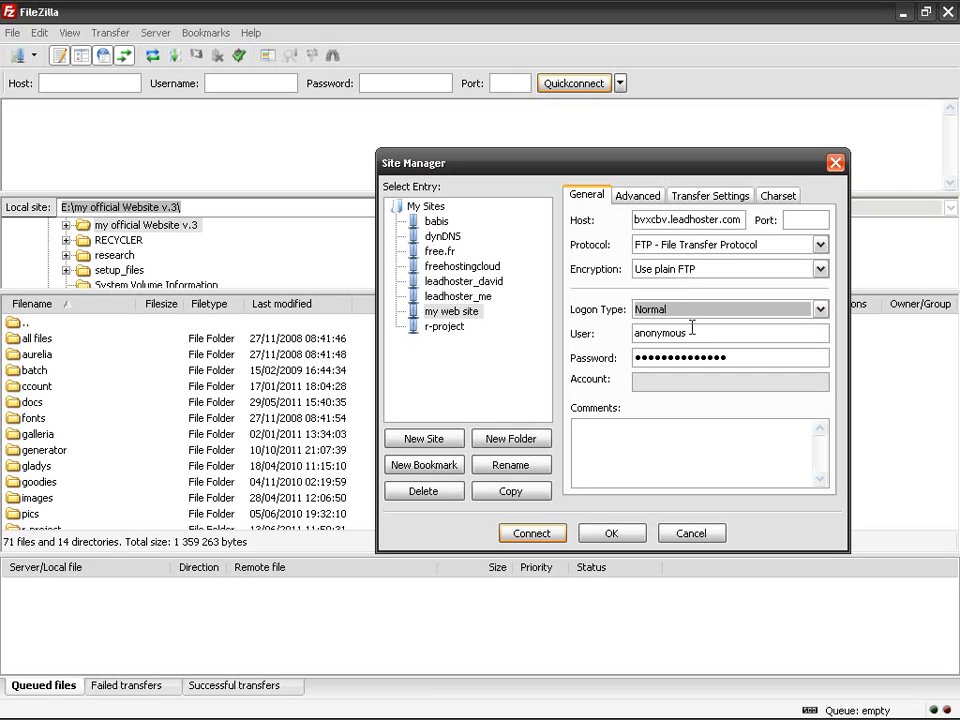
click(695, 333)
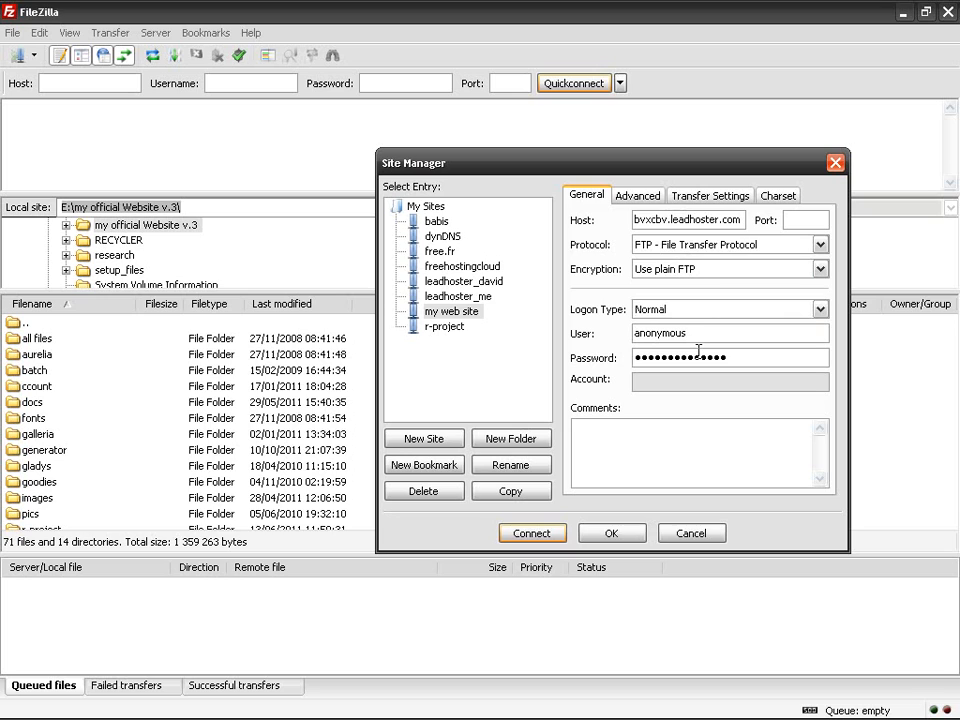
click(651, 199)
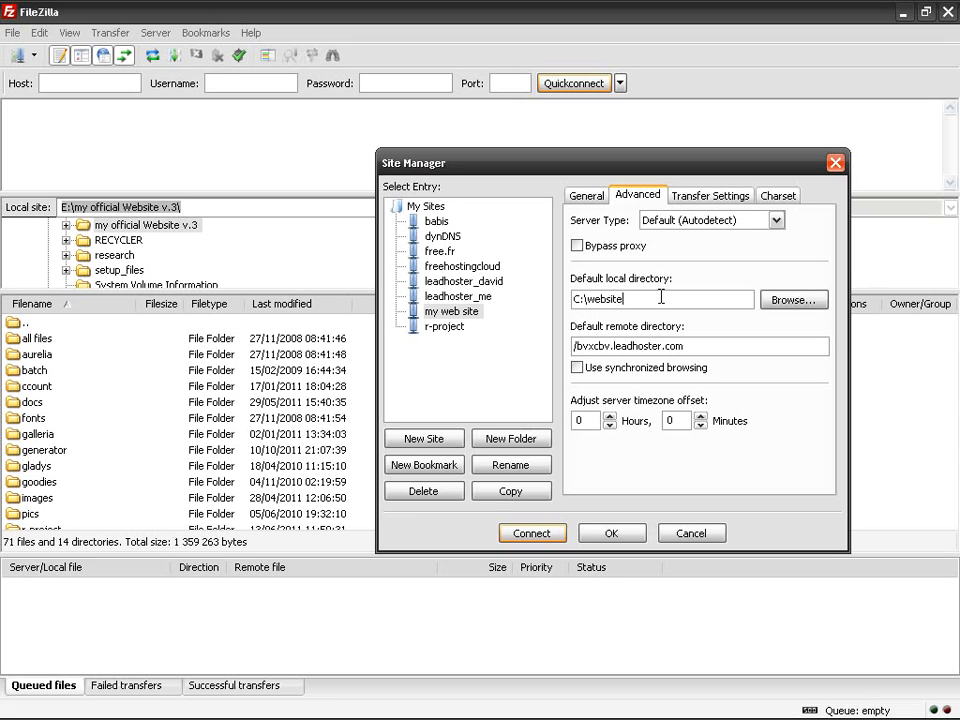
Step: Recheck the website folder as default local directory, close the picker, and open the website folder window
click(791, 299)
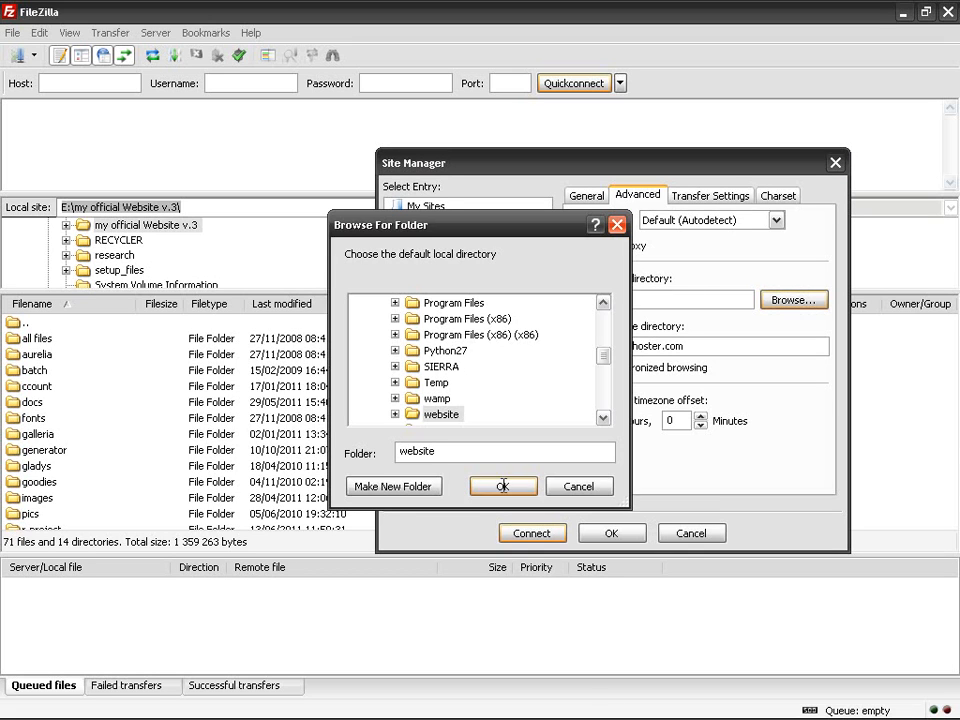
drag(590, 294, 520, 352)
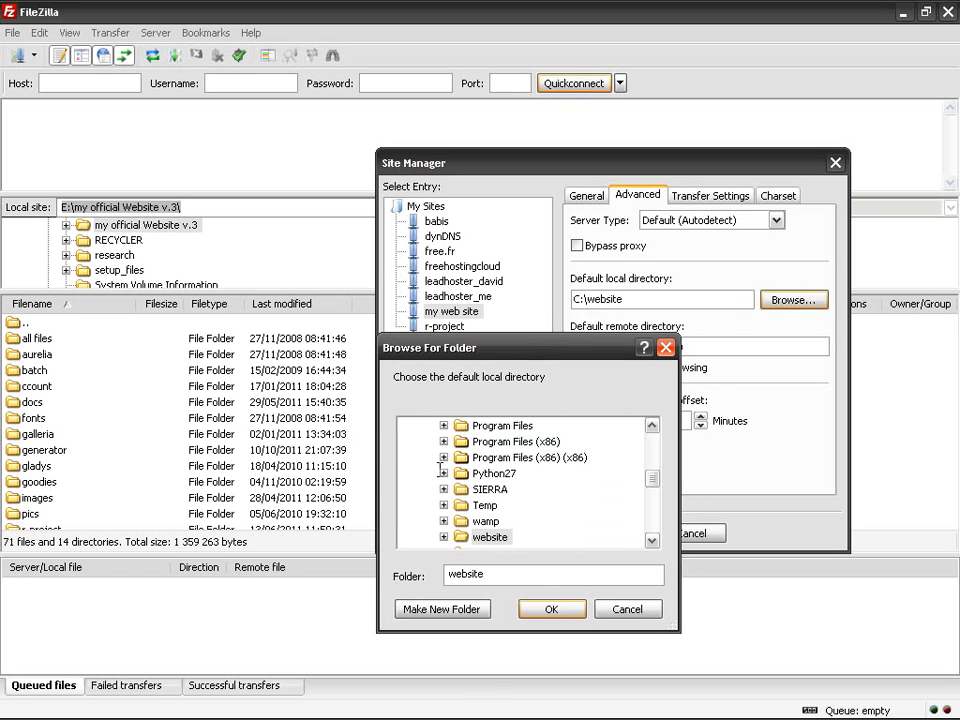
double_click(503, 534)
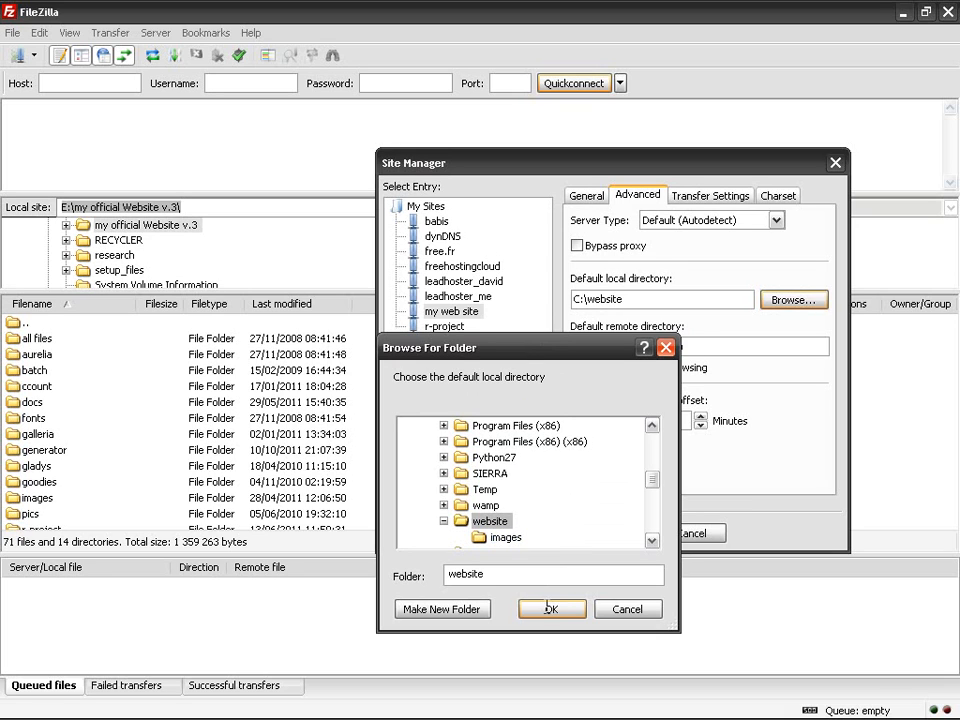
click(621, 610)
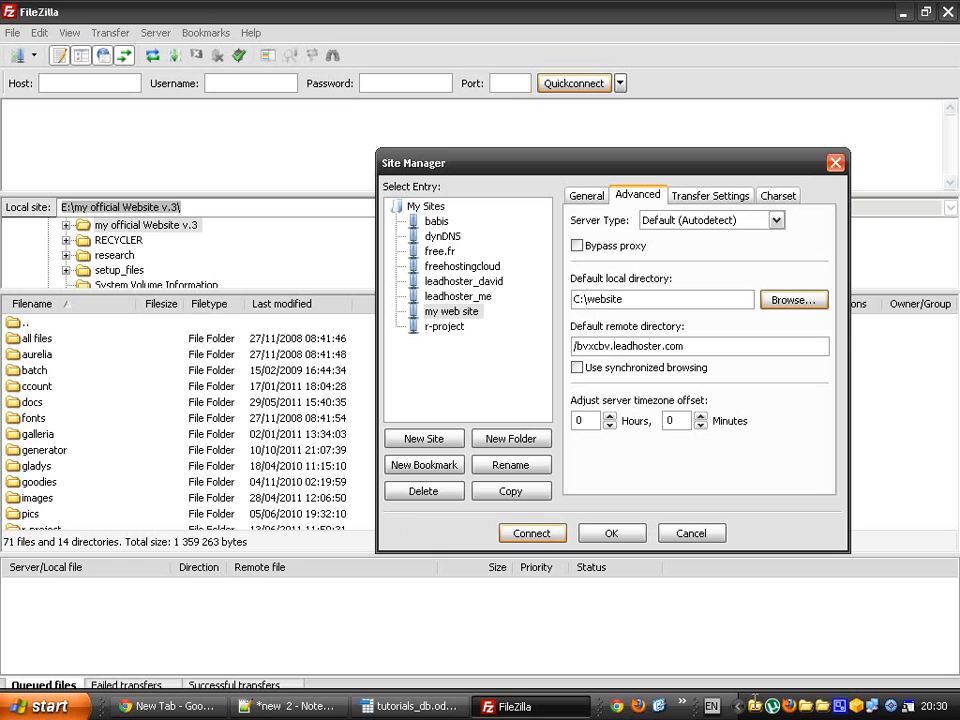
click(872, 706)
Step: Verify the C:\website and /bvxcbv.leadhoster.com directories, review Transfer and Charset settings, and save with OK
drag(830, 213, 341, 225)
click(630, 302)
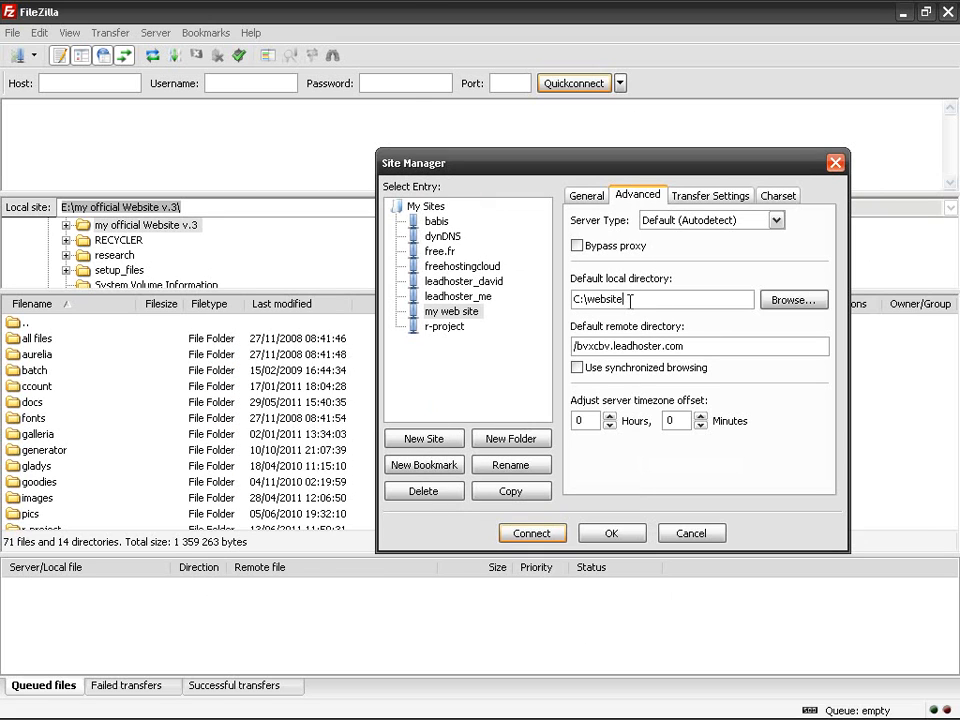
click(577, 346)
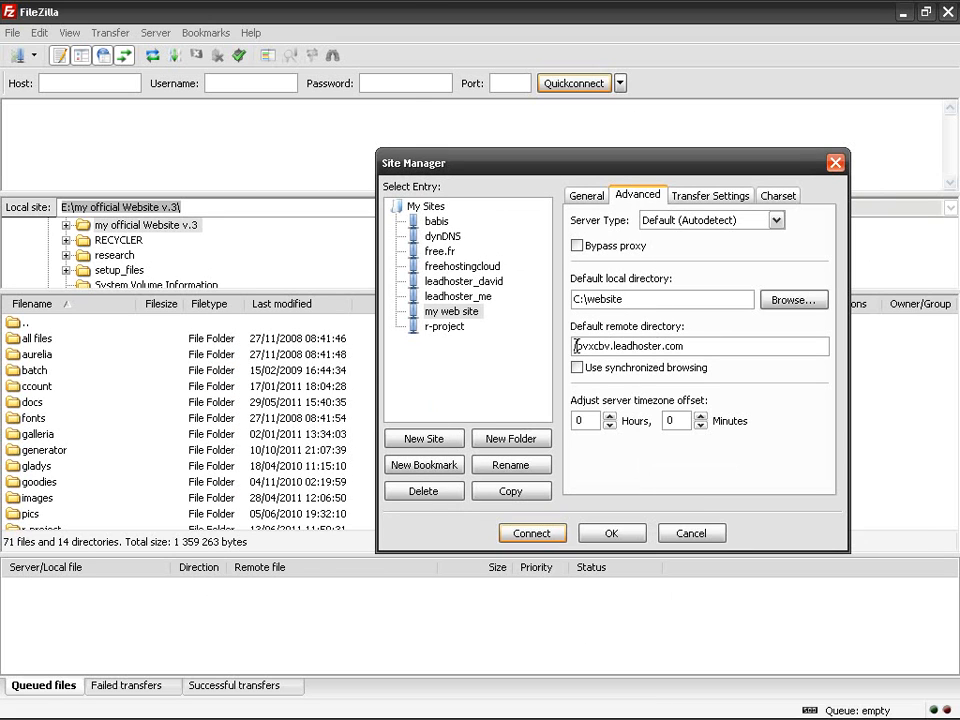
double_click(707, 346)
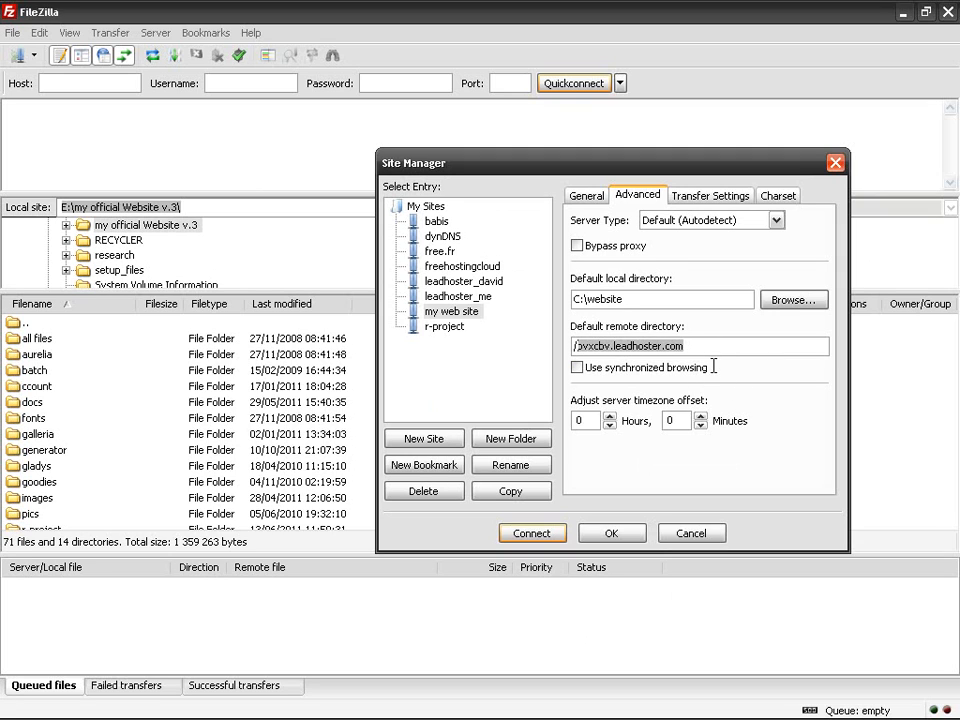
click(710, 195)
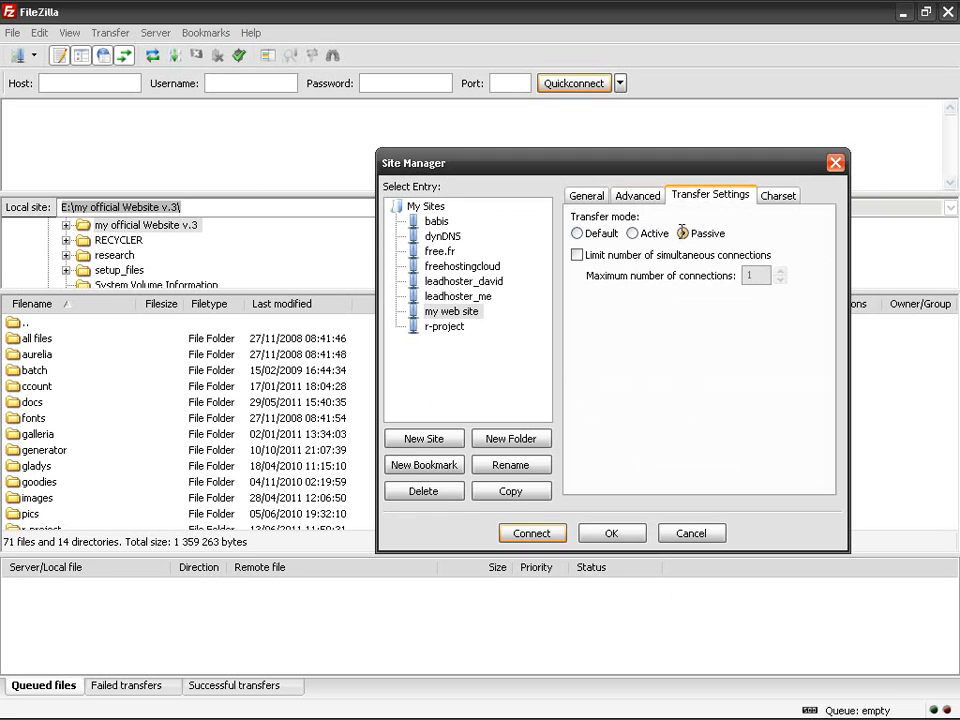
click(776, 195)
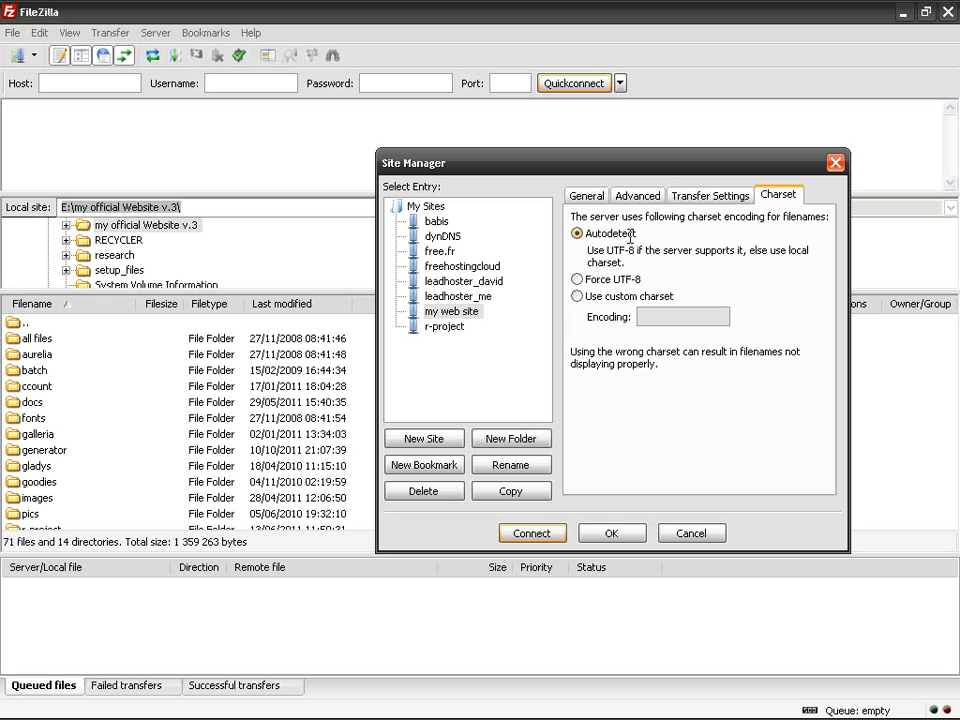
click(587, 195)
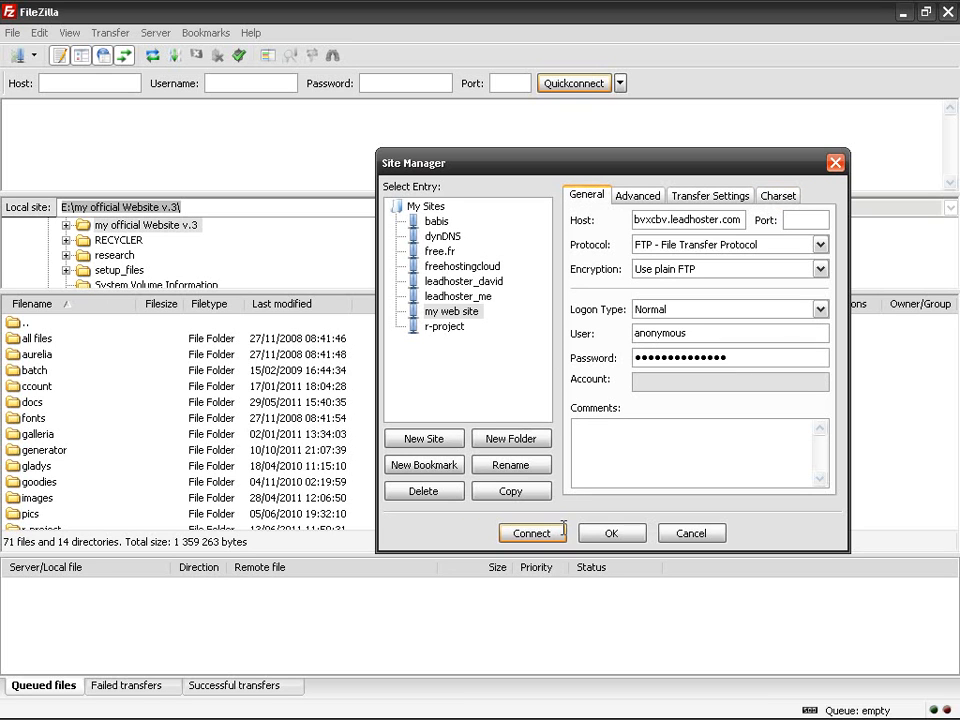
click(614, 533)
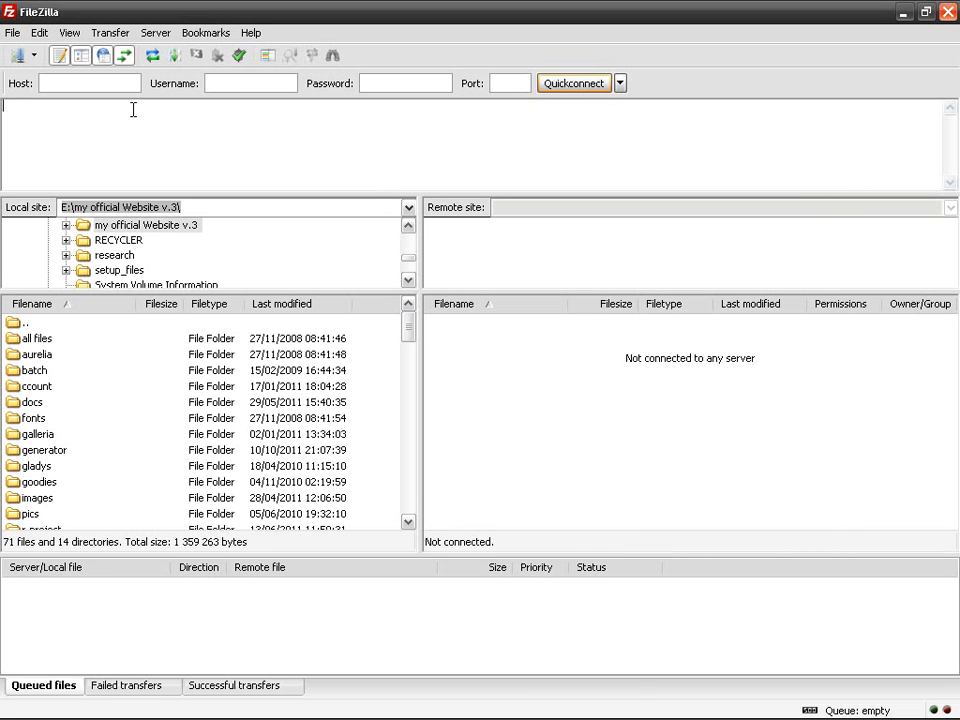
Step: Reopen Site Manager and connect to my web site, which fails to reach the server
click(13, 31)
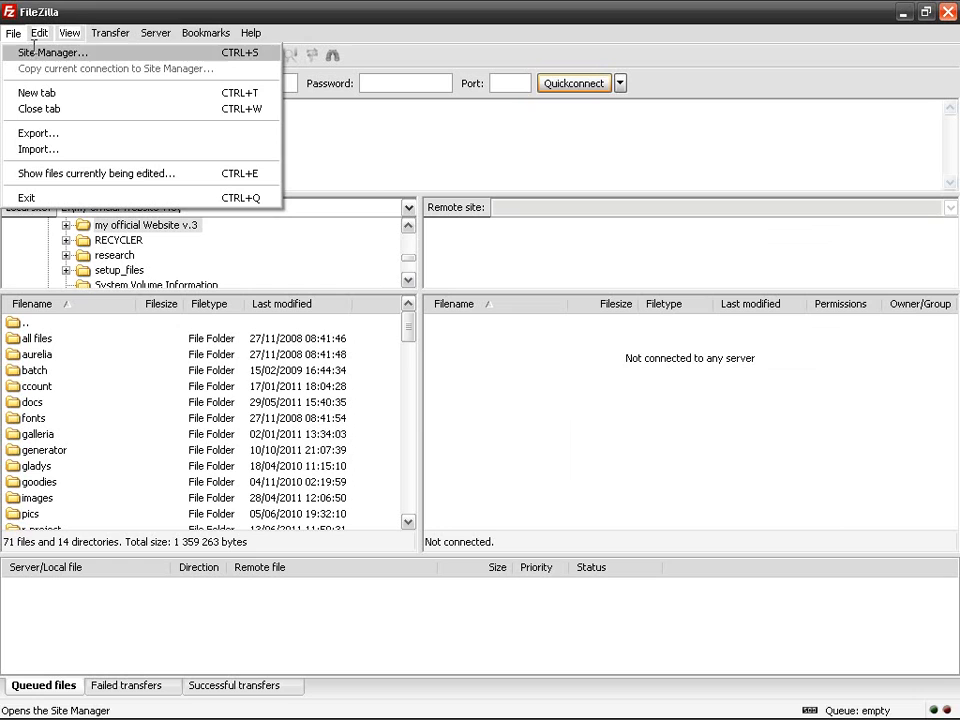
click(165, 49)
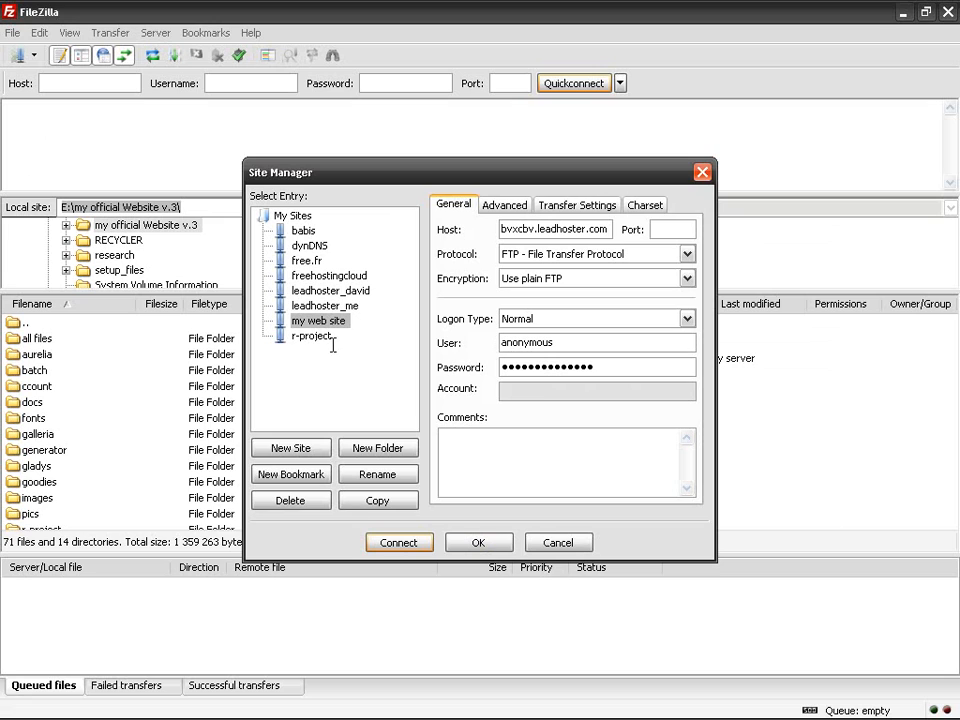
click(319, 263)
click(335, 323)
click(400, 543)
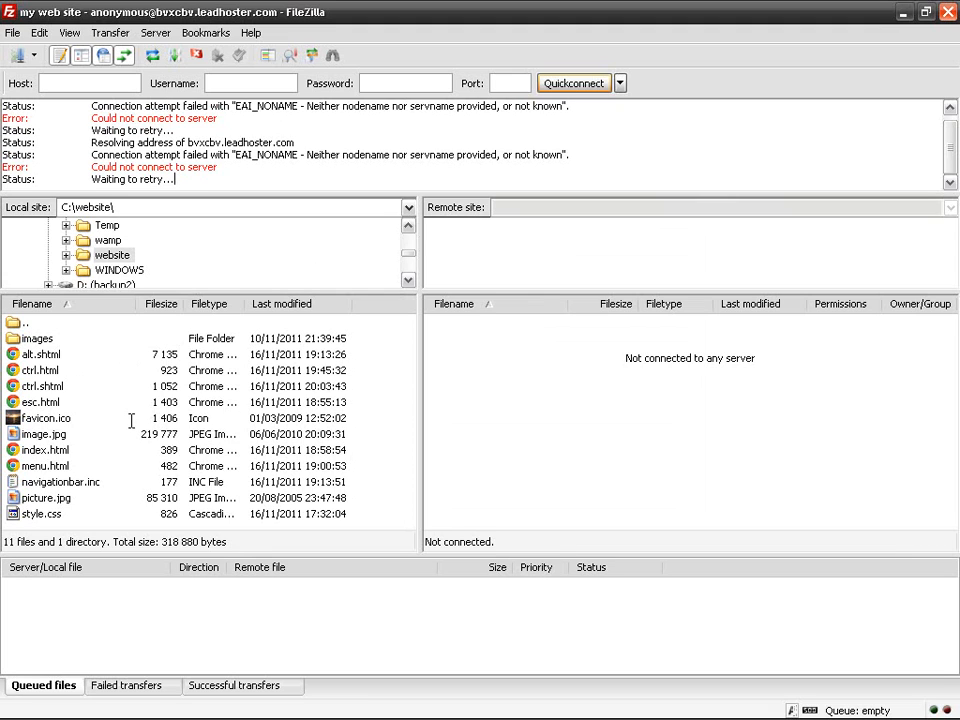
Step: Enlarge the local and remote folder tree panes and browse the local tree to C:\website
double_click(90, 208)
click(129, 209)
drag(367, 288, 366, 396)
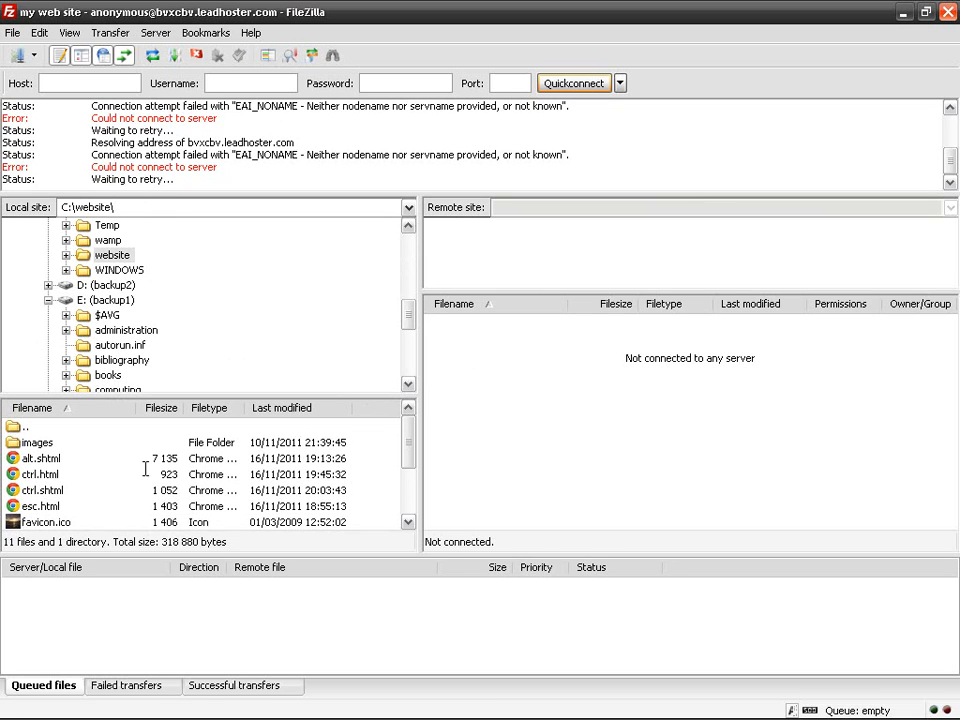
drag(587, 290, 582, 395)
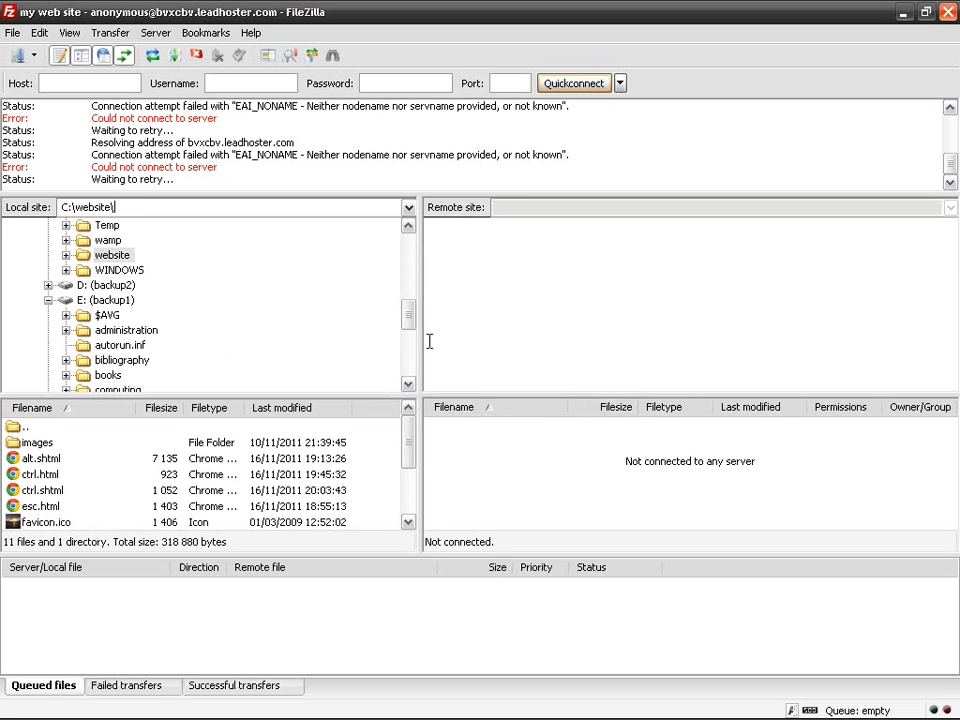
drag(408, 315, 408, 240)
click(48, 270)
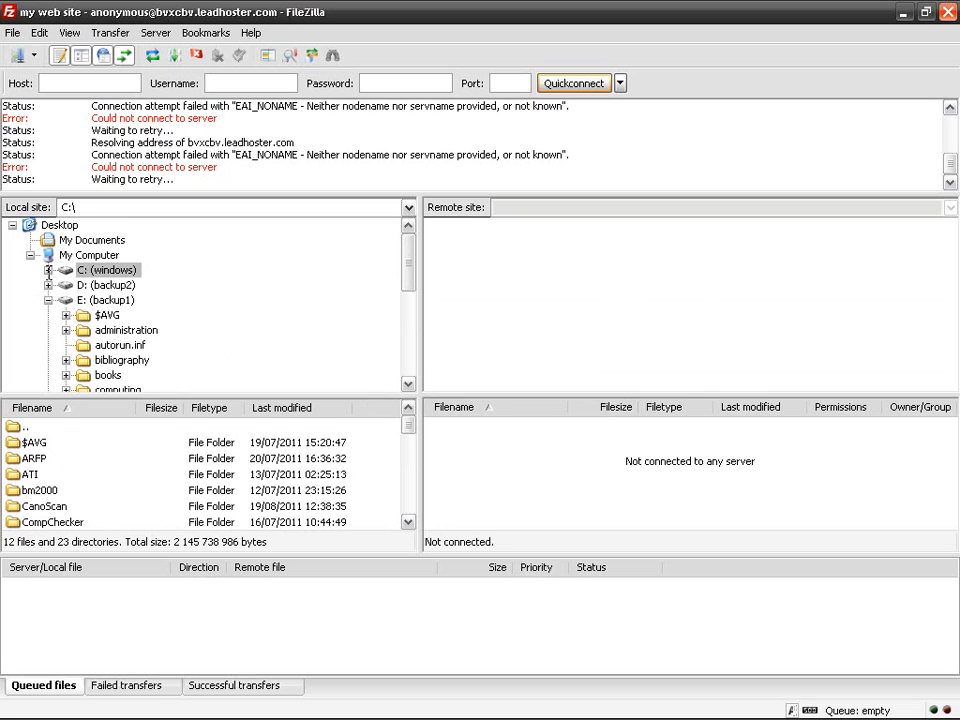
click(48, 270)
scroll(152, 335, down, 5)
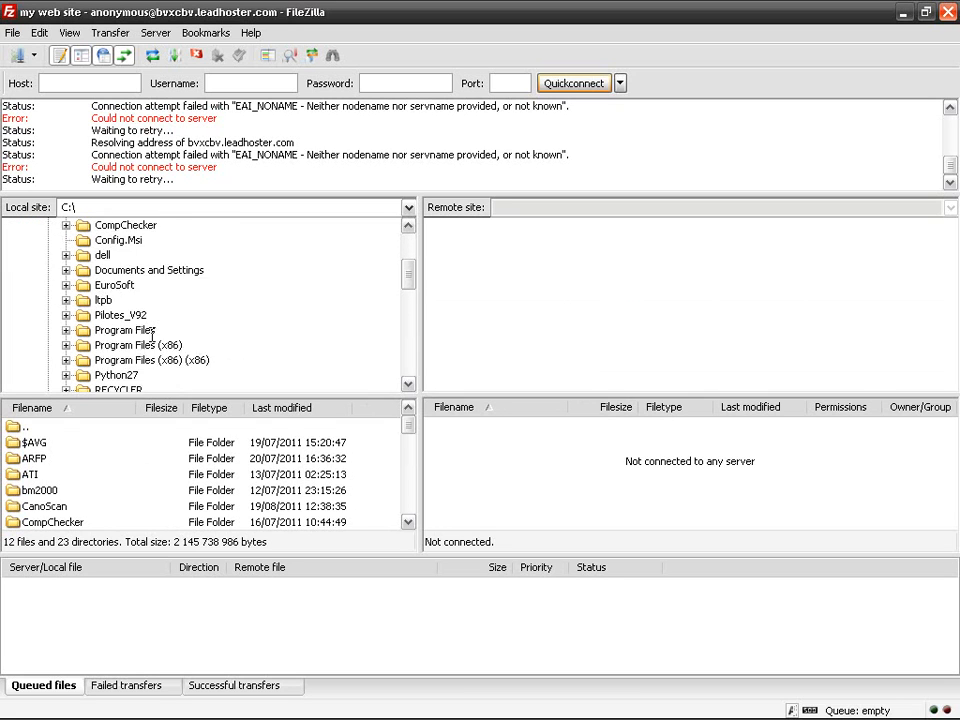
click(112, 330)
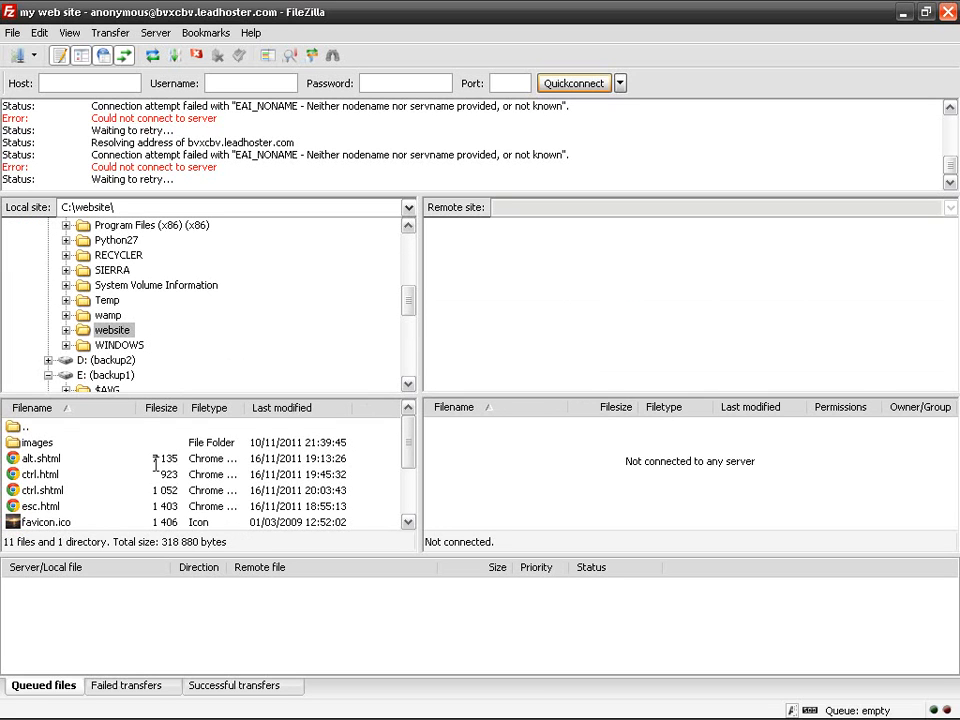
Step: Connect to leadhoster_me from Site Manager, opening it in a new tab
click(13, 32)
click(45, 52)
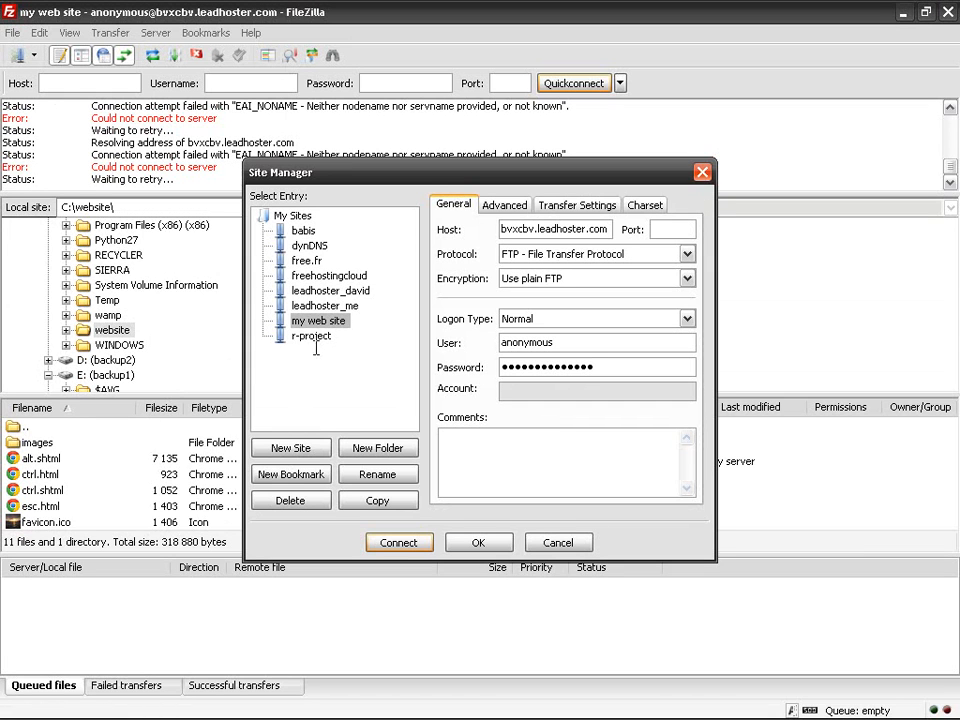
click(330, 305)
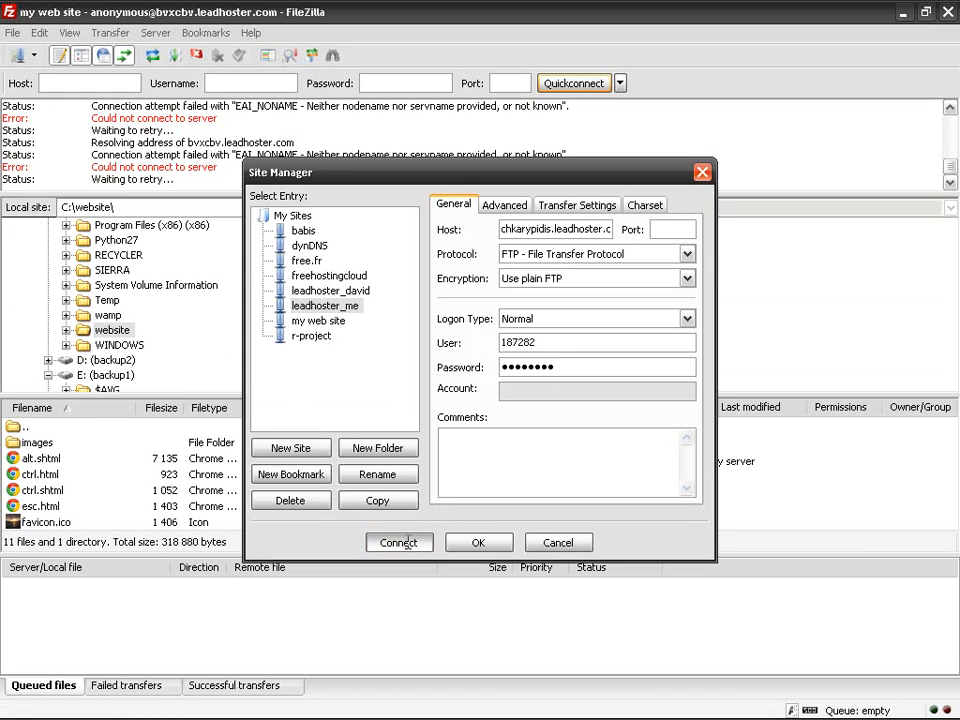
click(399, 541)
click(441, 400)
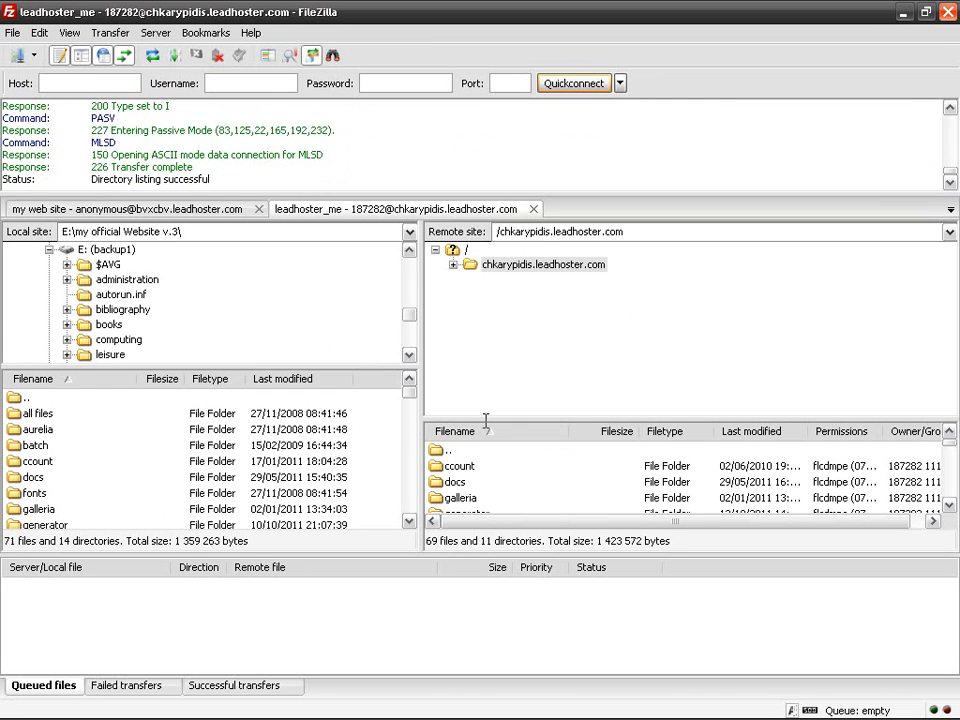
Step: Raise the splitters so the local and remote file lists show more rows
drag(486, 420, 486, 362)
click(80, 231)
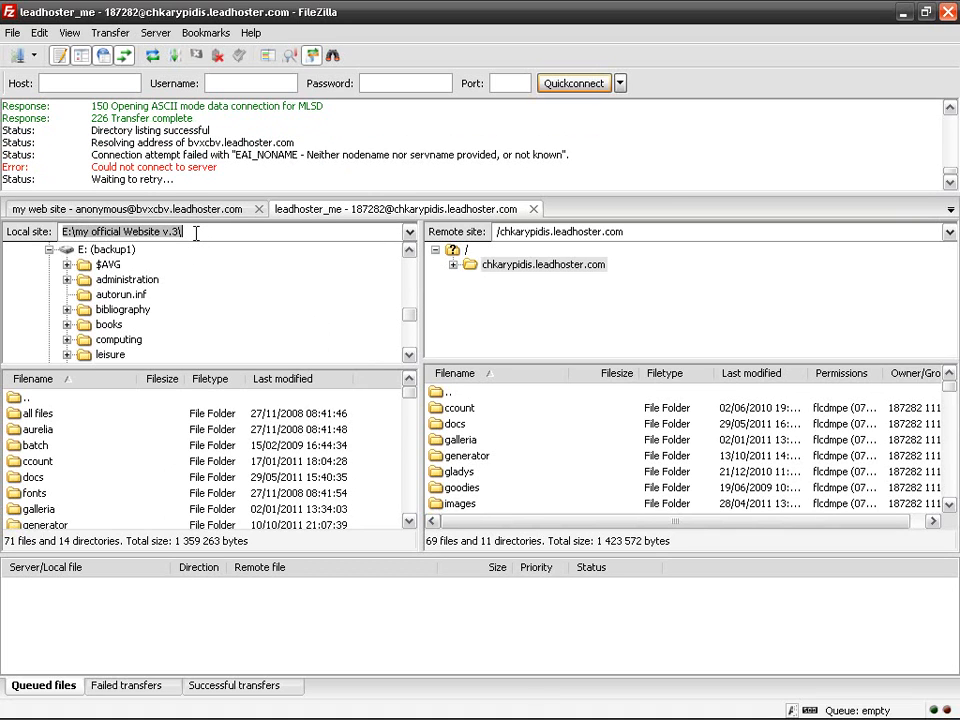
drag(409, 314, 409, 250)
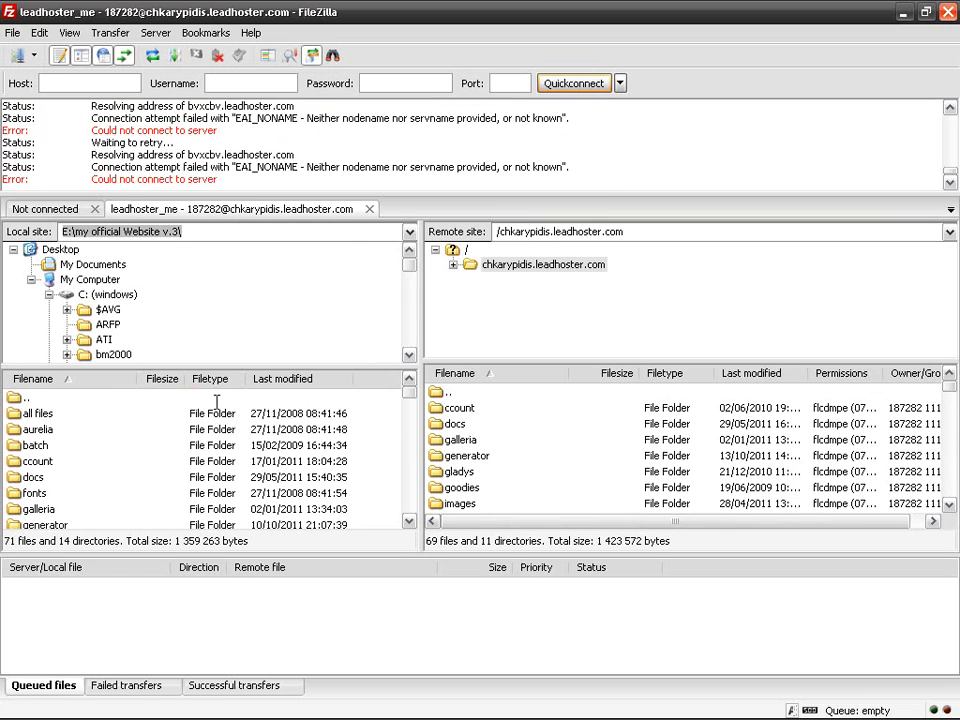
click(213, 461)
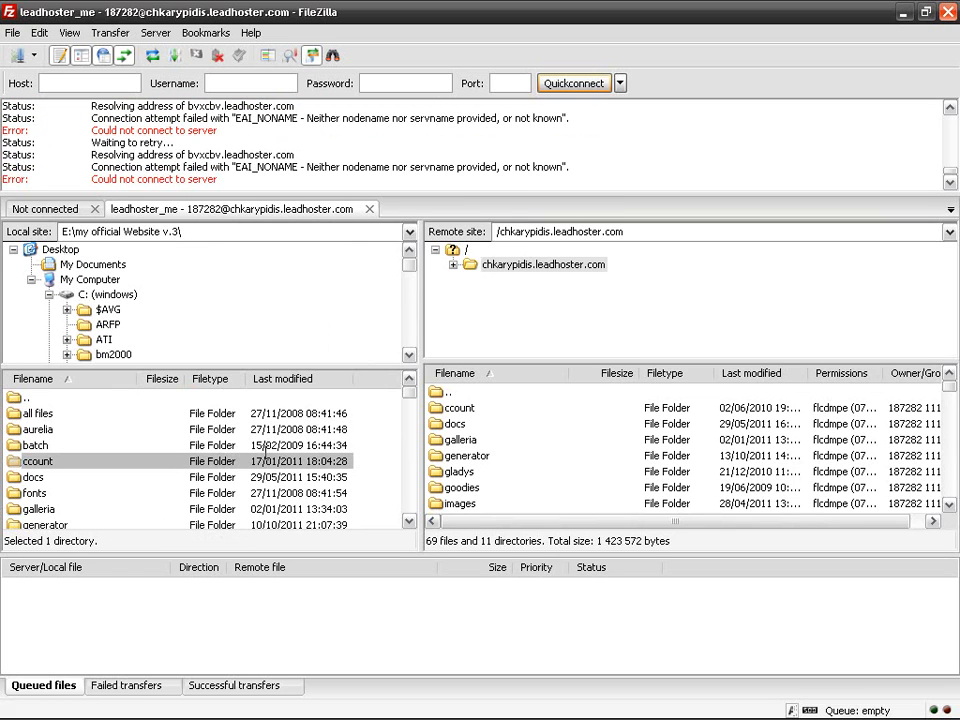
click(596, 437)
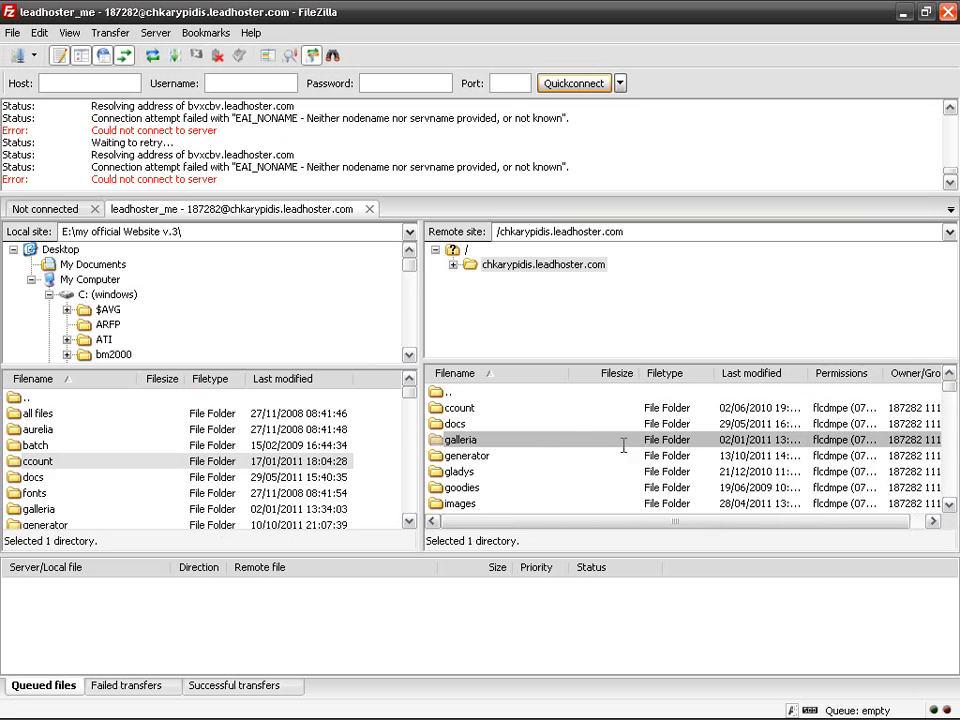
drag(369, 368, 369, 364)
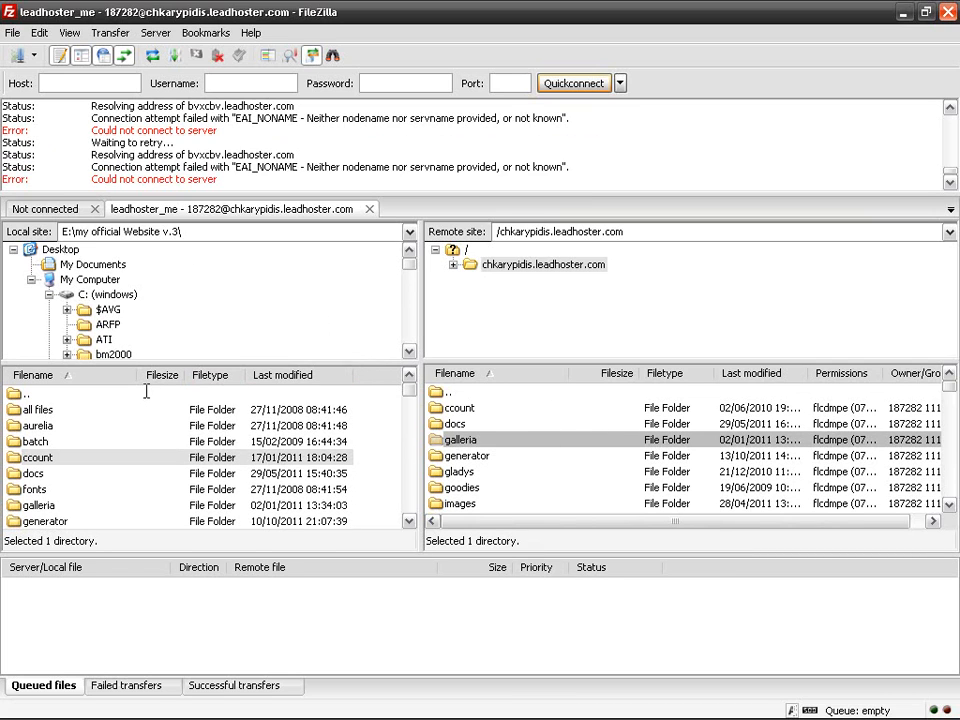
mouse_move(566, 353)
mouse_down()
mouse_move(561, 360)
mouse_move(561, 332)
mouse_up()
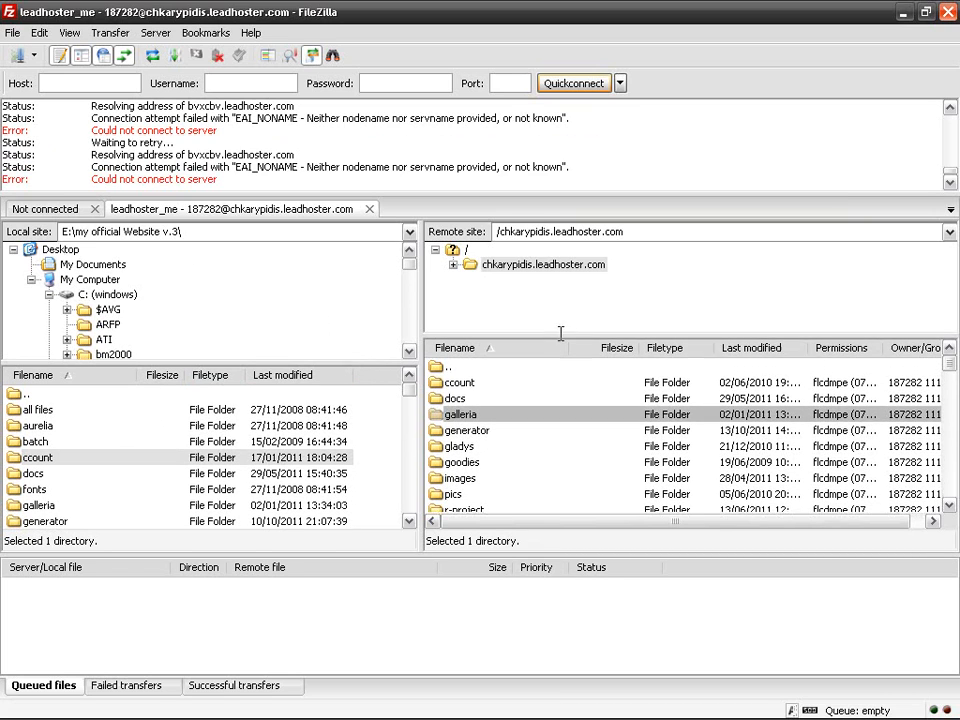
Step: Open the server root '/' and expand, then collapse, the site's home folder in the remote tree
click(467, 250)
click(510, 360)
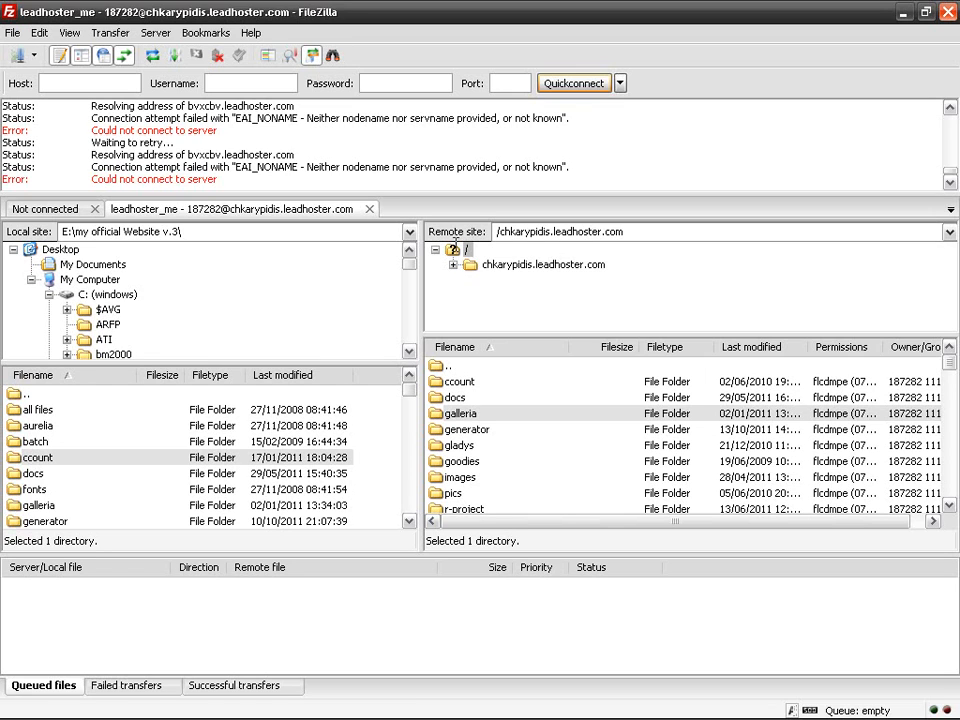
click(507, 262)
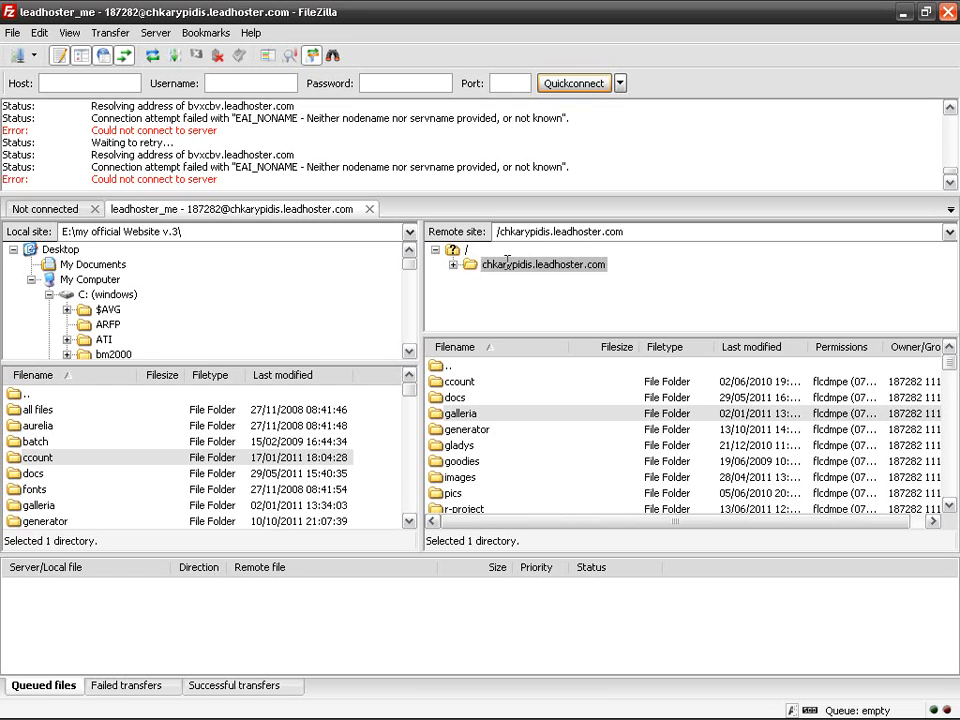
click(454, 265)
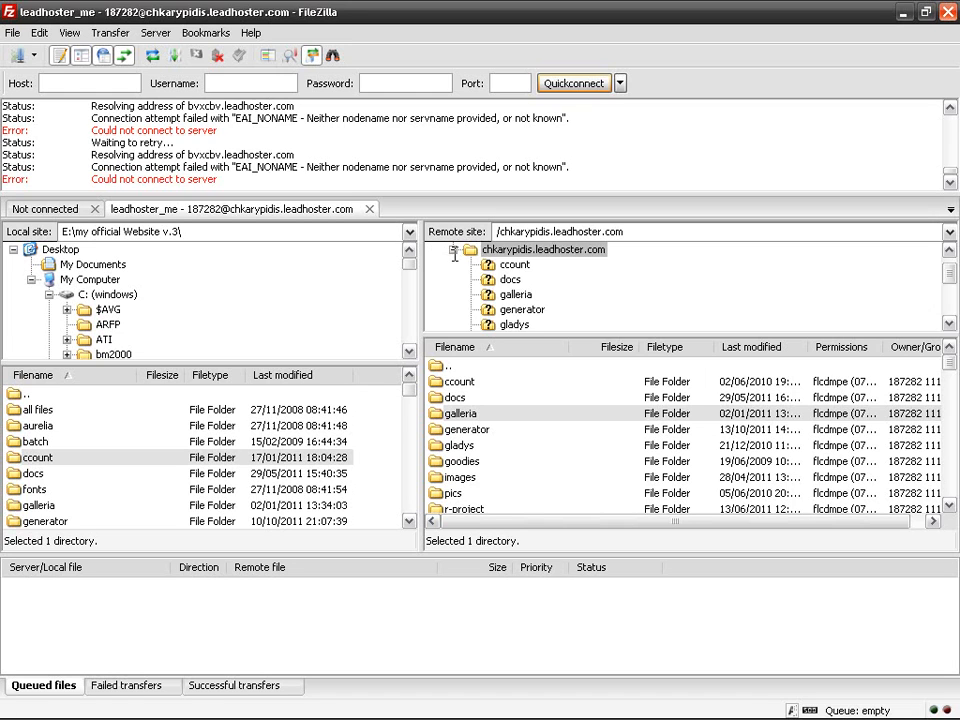
click(453, 250)
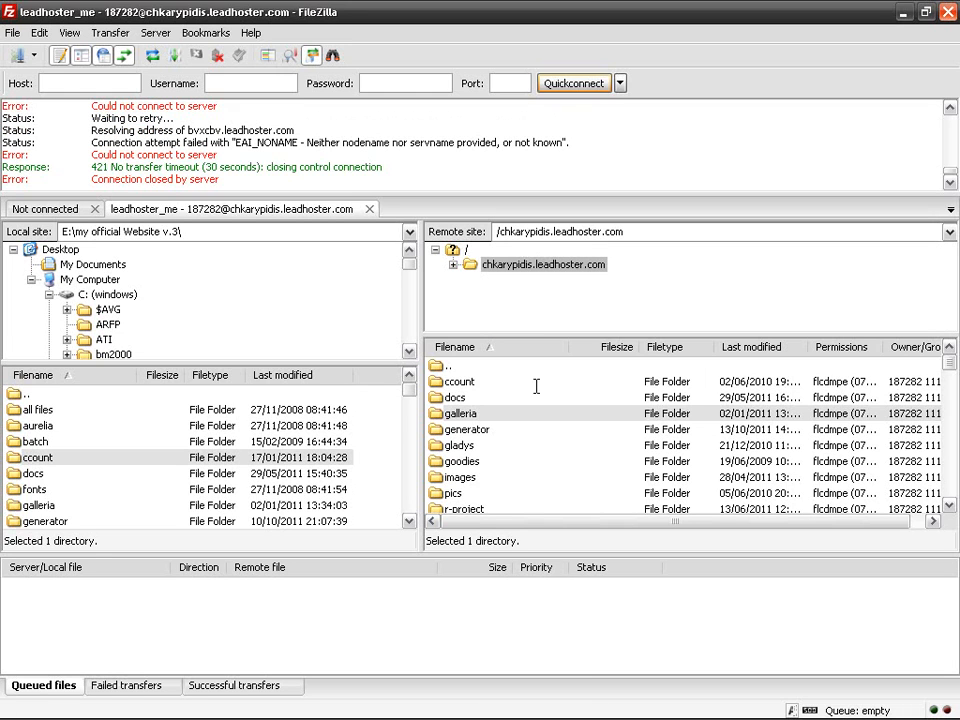
scroll(615, 420, down, 4)
Step: Queue the local file expe_visuelle.shtml (4 808 bytes) for upload to the server's root folder
drag(948, 383, 948, 510)
scroll(522, 432, up, 15)
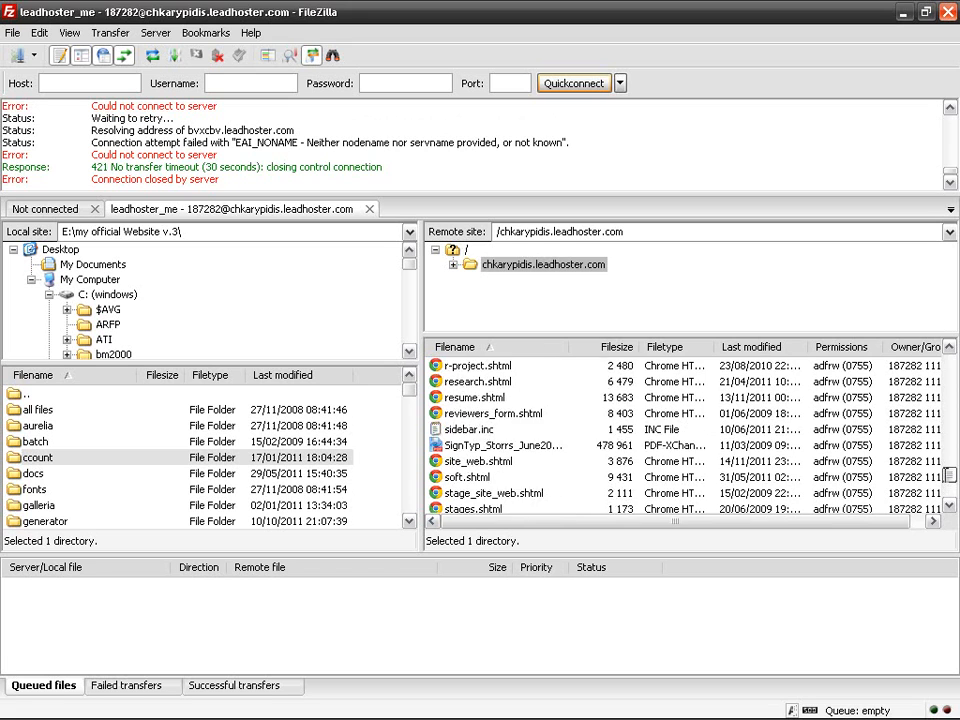
drag(408, 393, 409, 431)
click(120, 426)
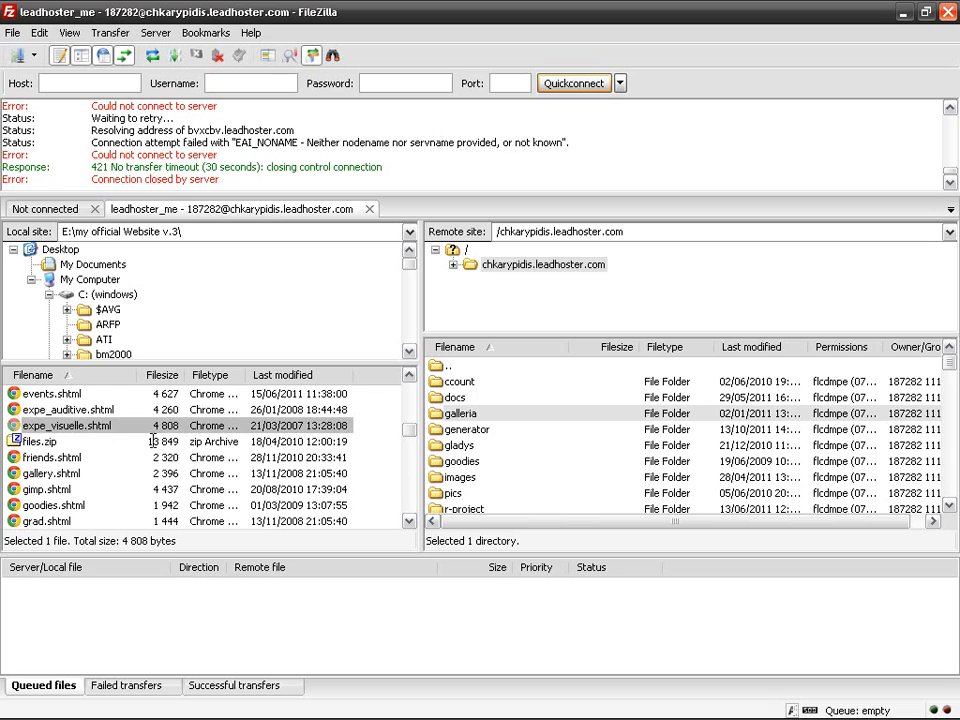
drag(316, 425, 768, 443)
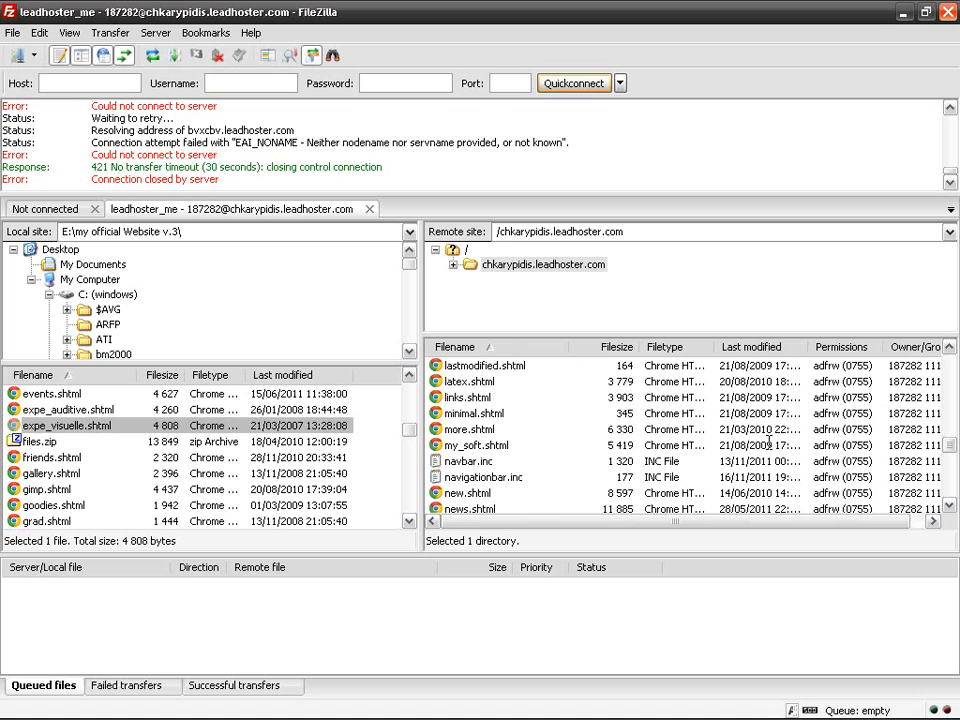
drag(229, 426, 476, 448)
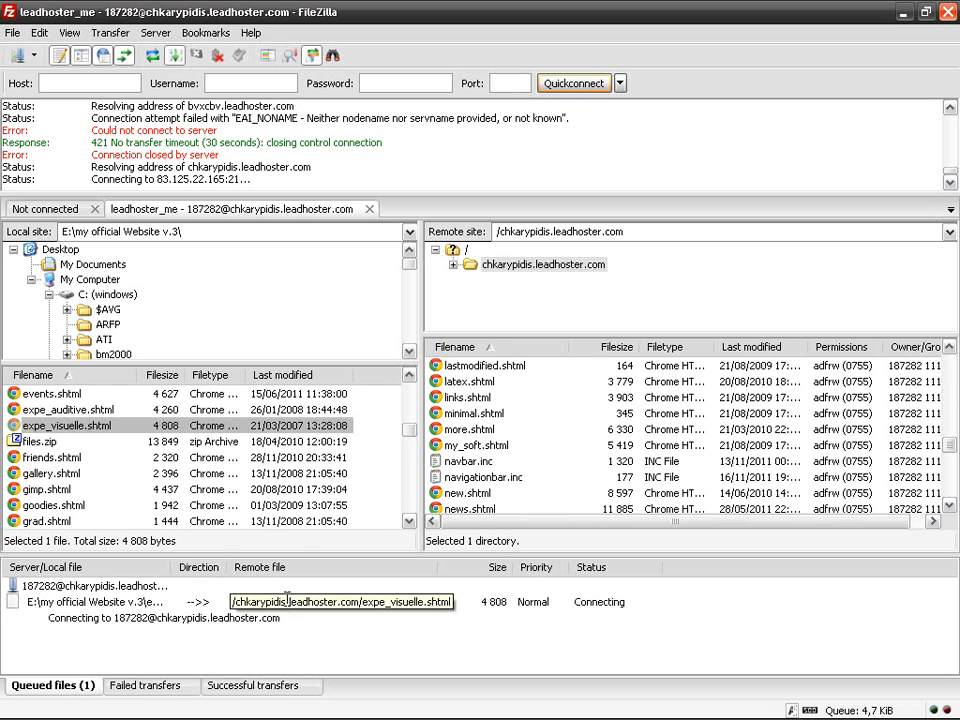
Step: Review the Failed and Successful transfers lists, then return to Queued files
click(148, 685)
click(240, 685)
click(80, 685)
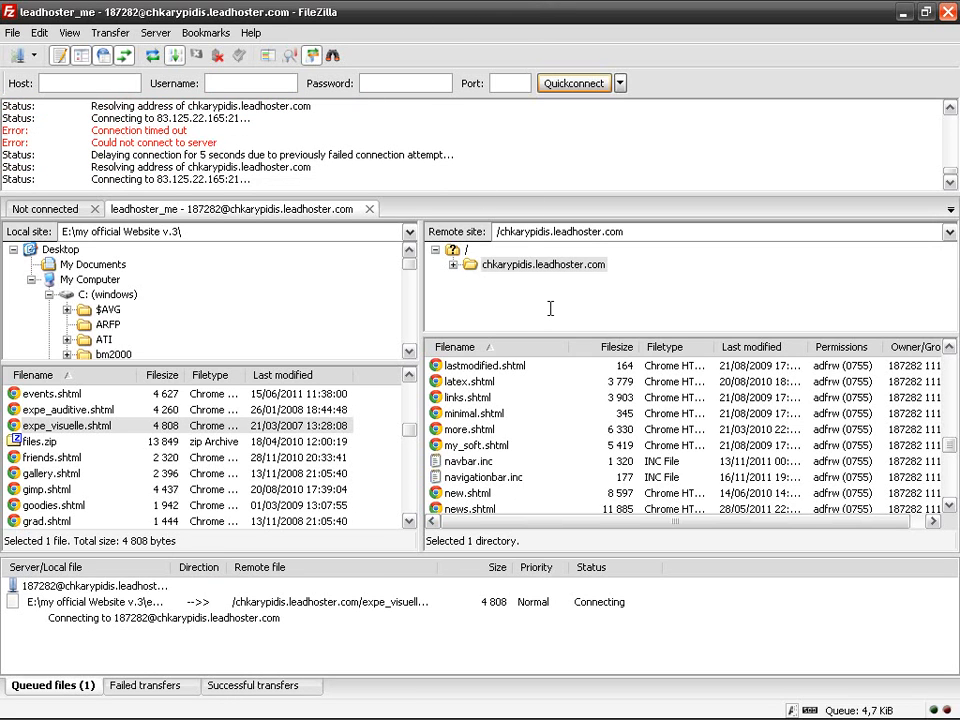
Step: Select six local files from friends.shtml to handedness.shtml, dismiss their menu, and disconnect
drag(343, 364, 350, 333)
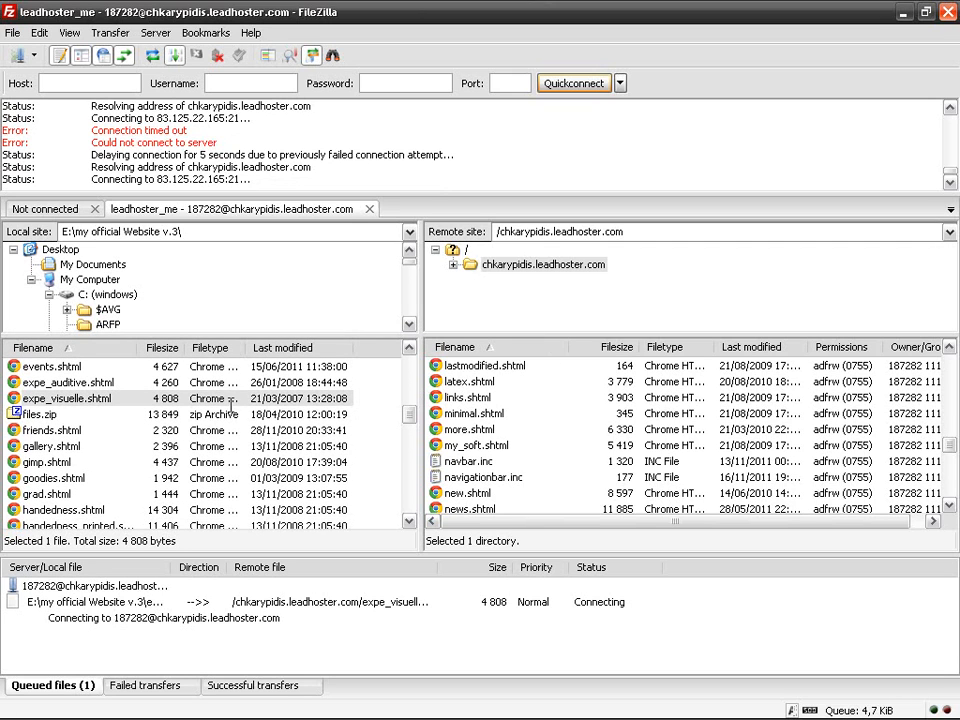
scroll(375, 443, down, 1)
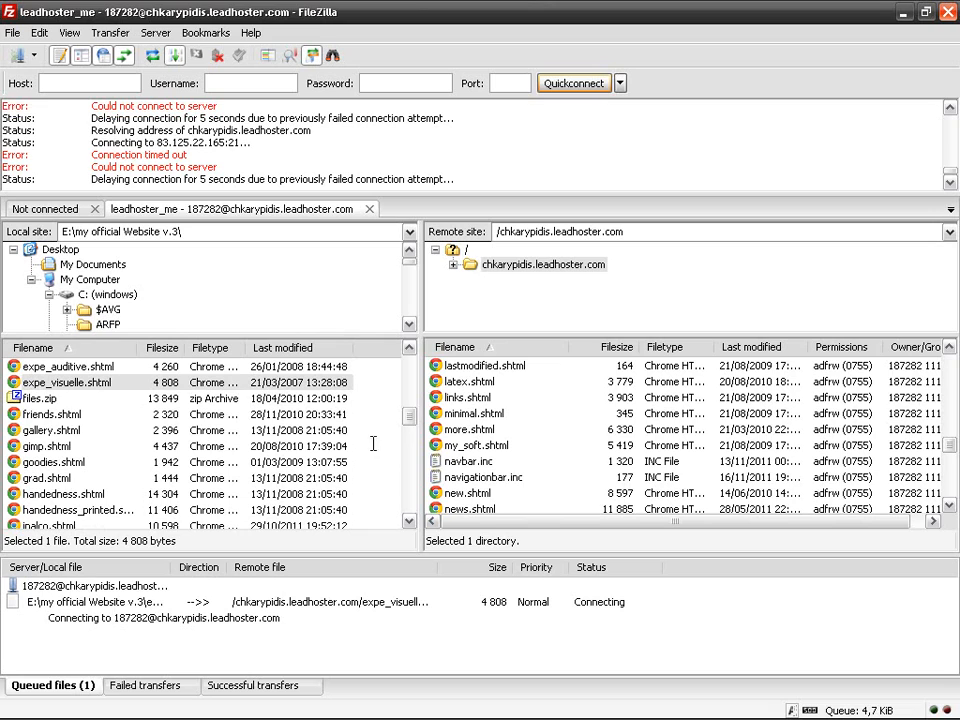
click(106, 428)
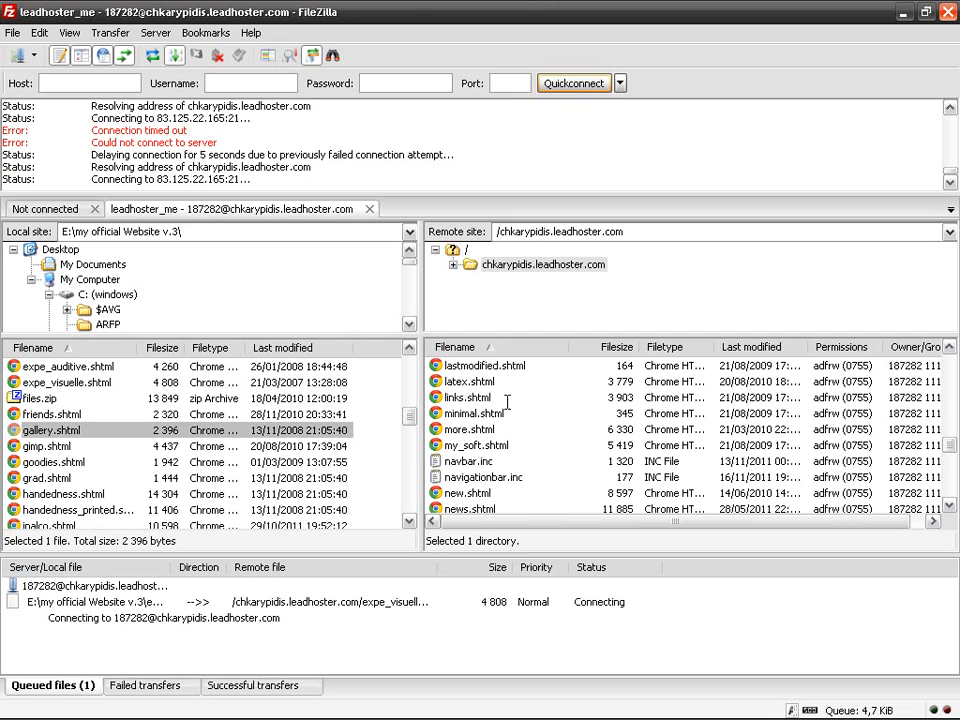
click(110, 414)
shift+click(121, 494)
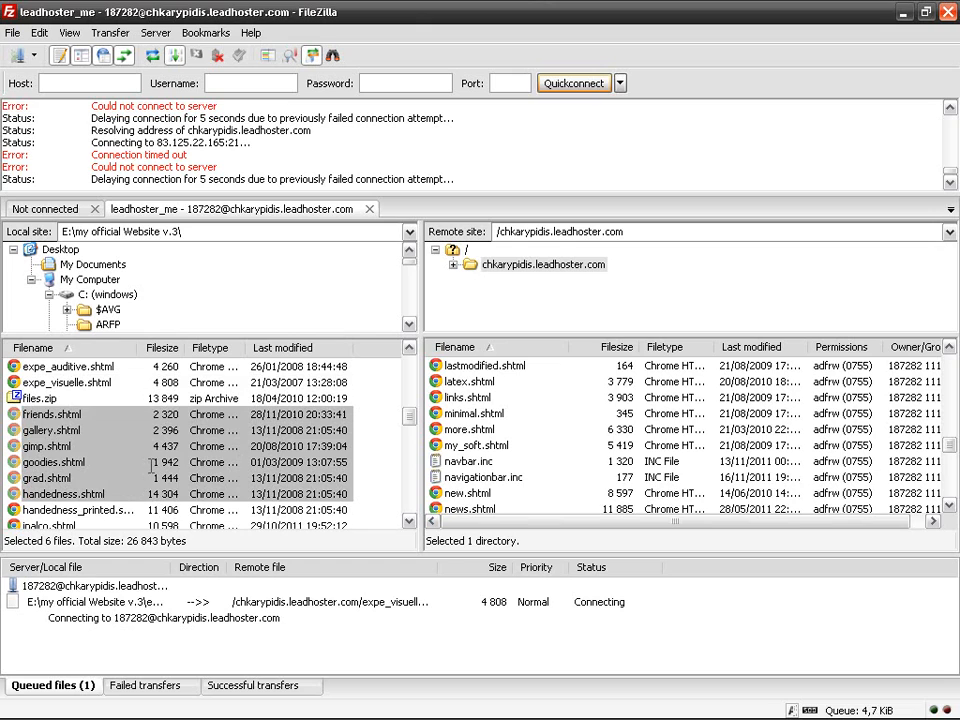
right_click(139, 457)
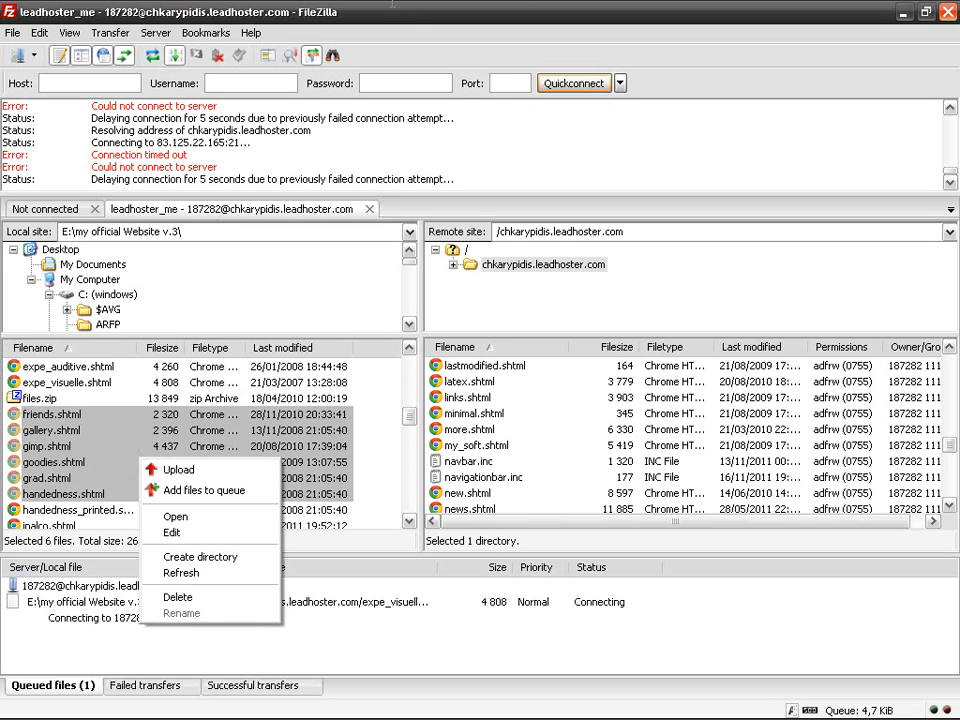
click(194, 384)
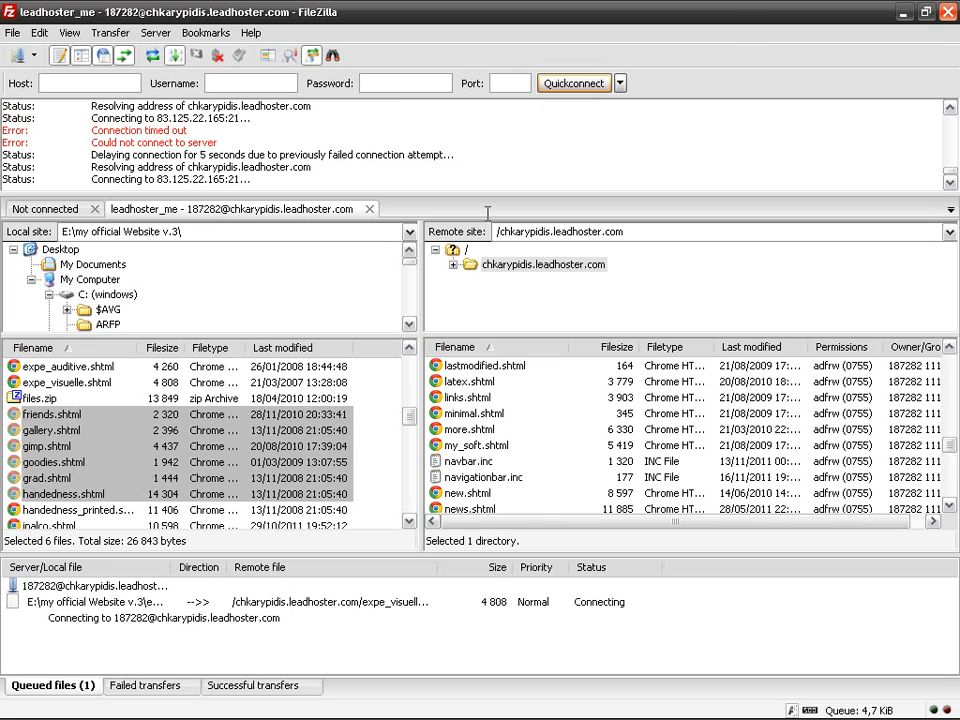
click(217, 56)
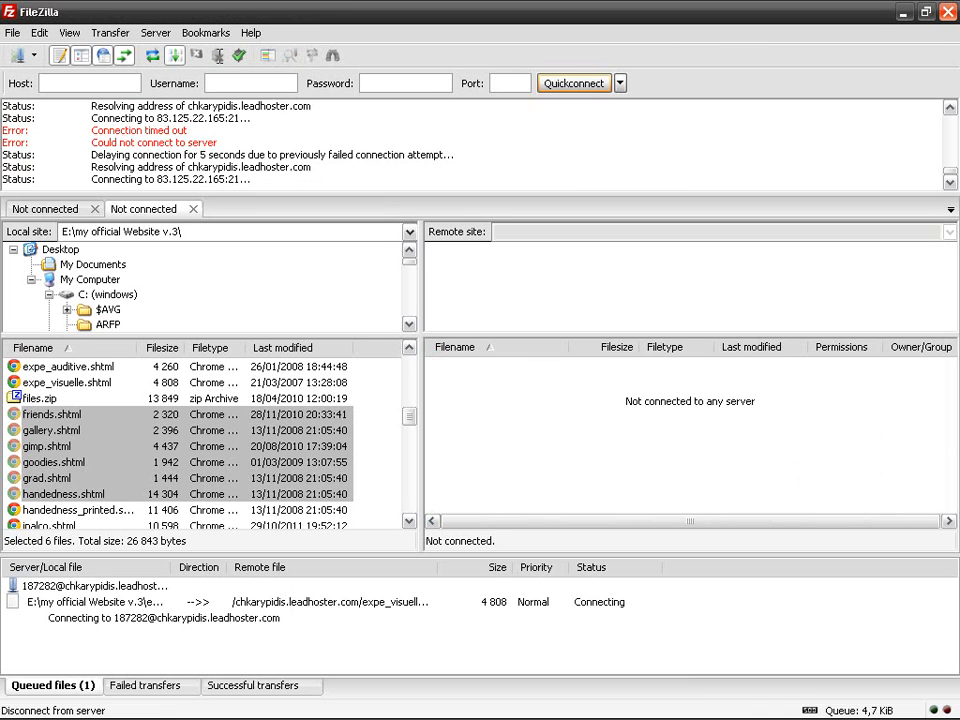
Step: Restart FileZilla and reconnect to the saved leadhoster_me site via Site Manager
click(945, 10)
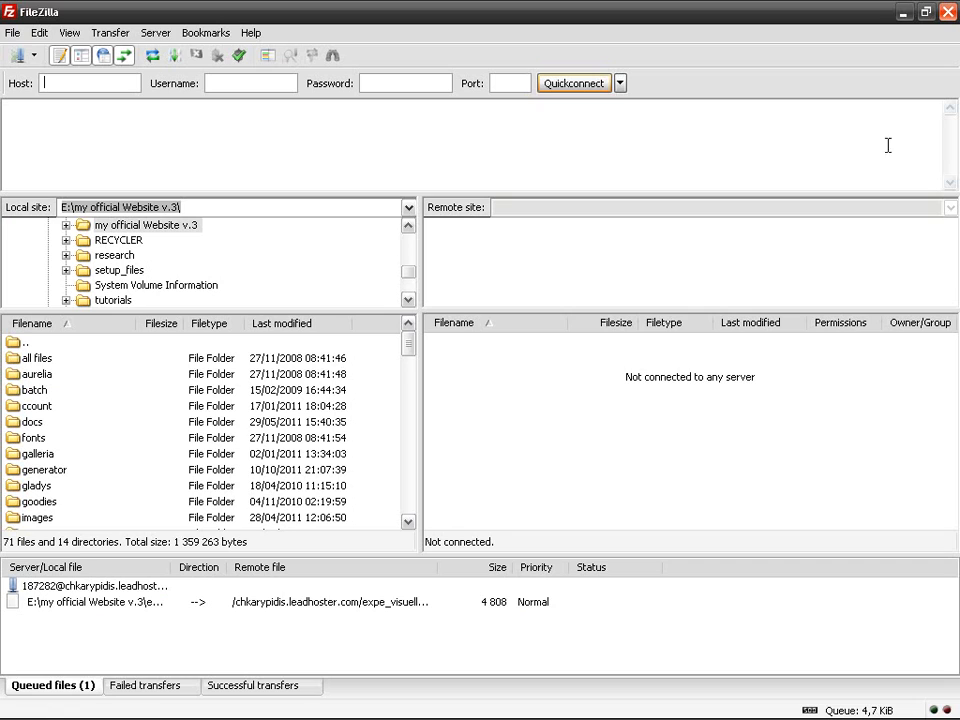
click(13, 33)
click(21, 51)
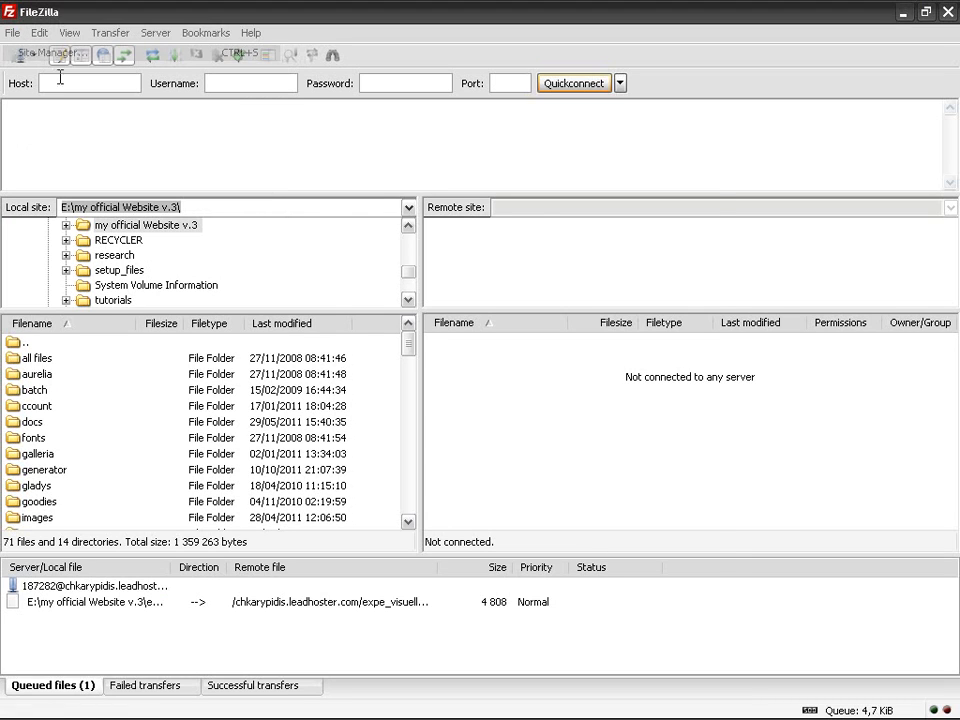
click(398, 542)
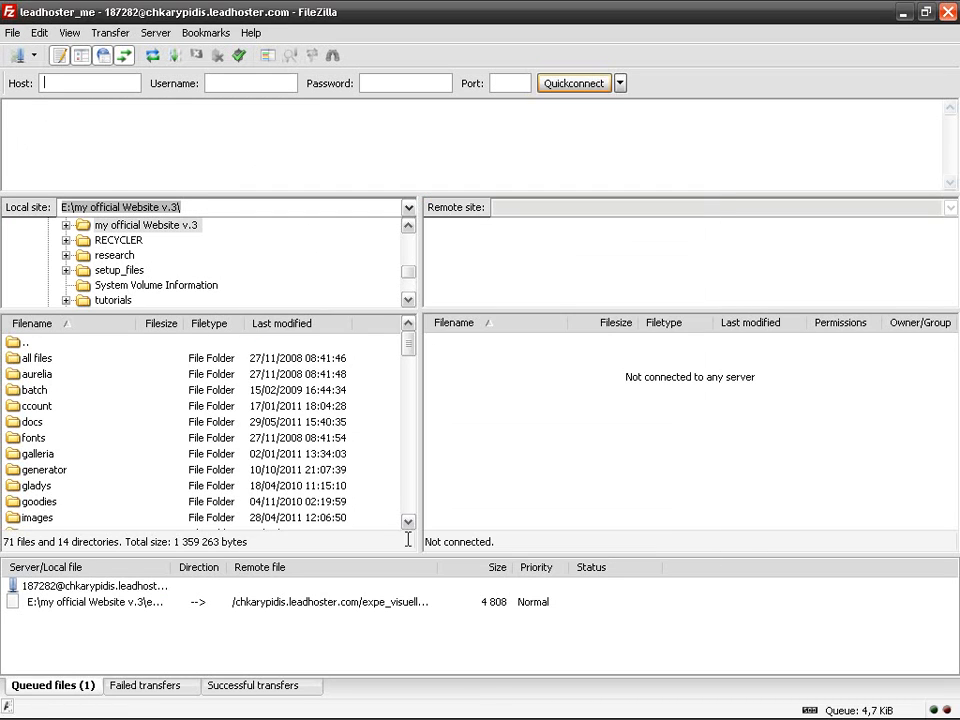
Step: Select construction.shtml, evaluation.shtml and dossier_multimedia.shtml together in the local file list
click(296, 503)
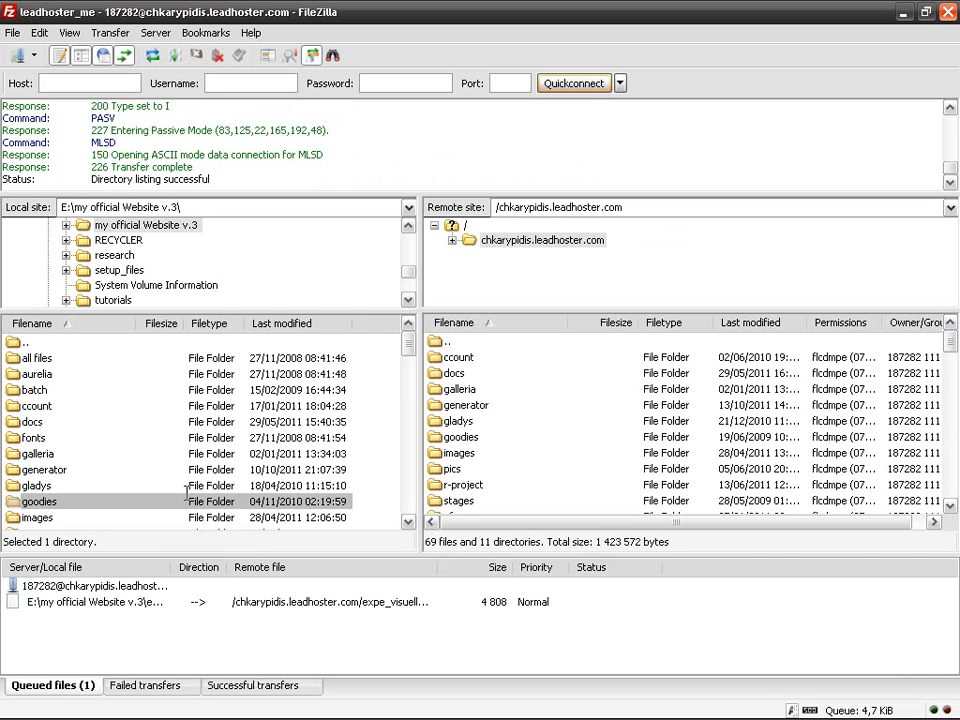
scroll(250, 480, down, 4)
click(217, 468)
scroll(217, 468, down, 2)
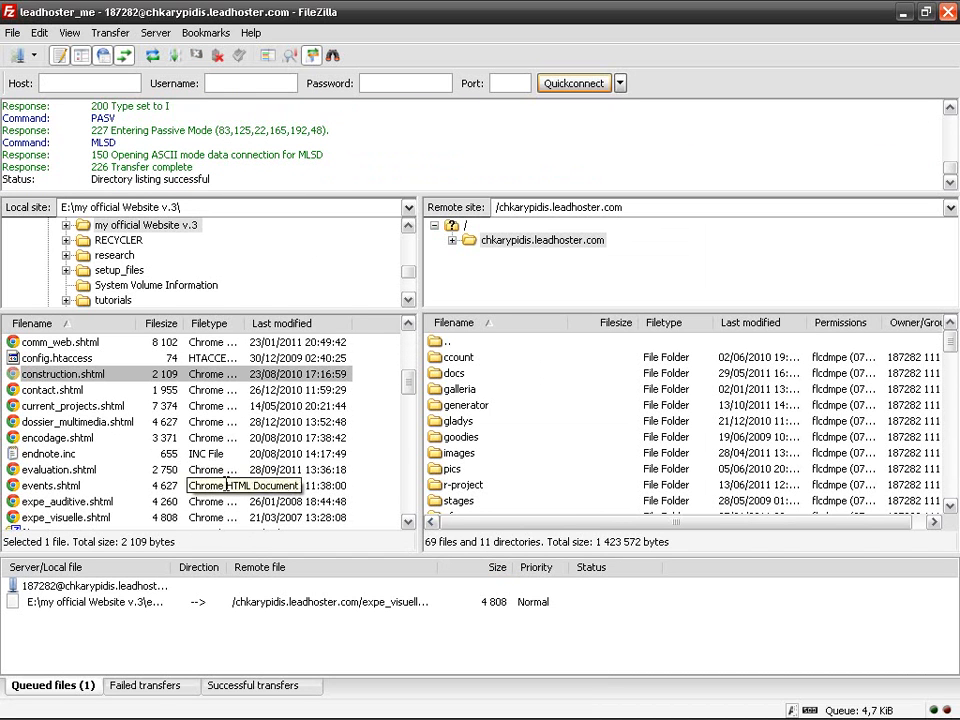
ctrl+click(192, 469)
ctrl+click(200, 422)
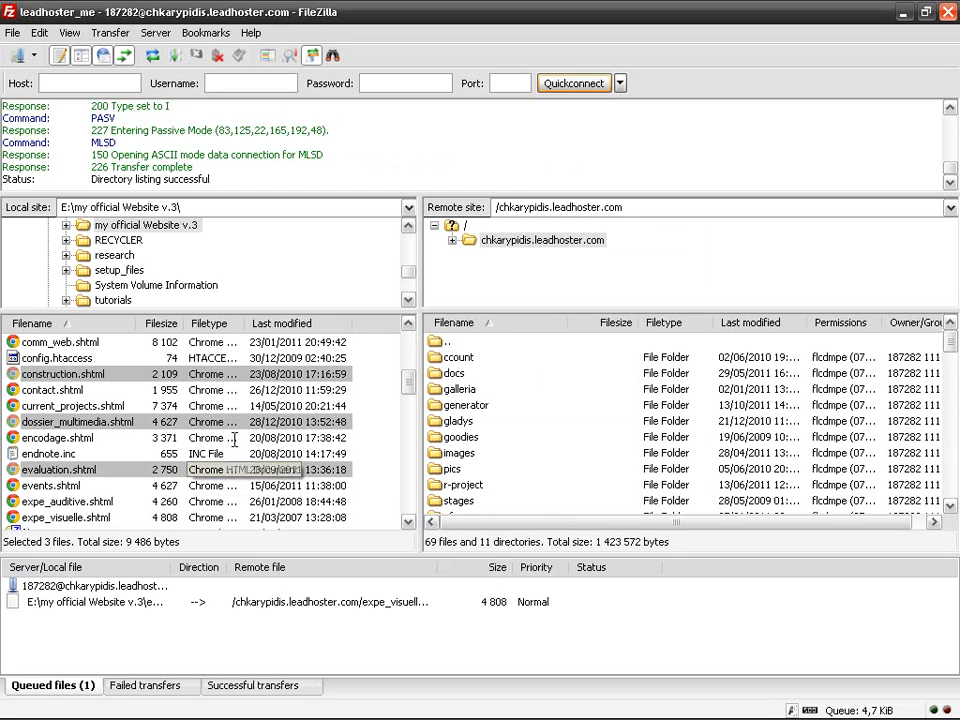
drag(951, 343, 951, 440)
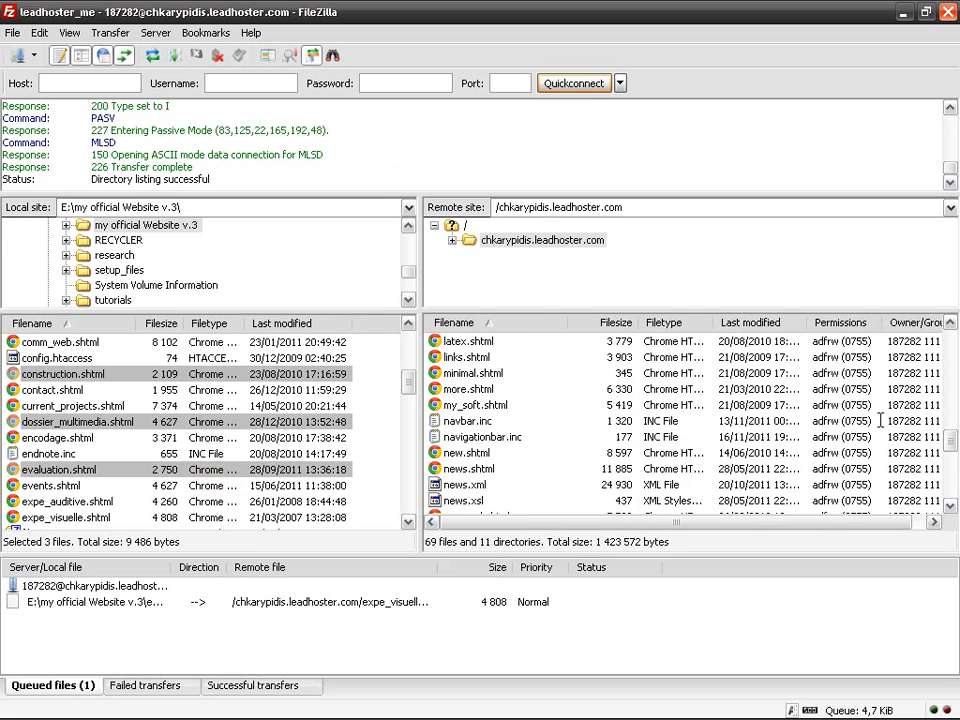